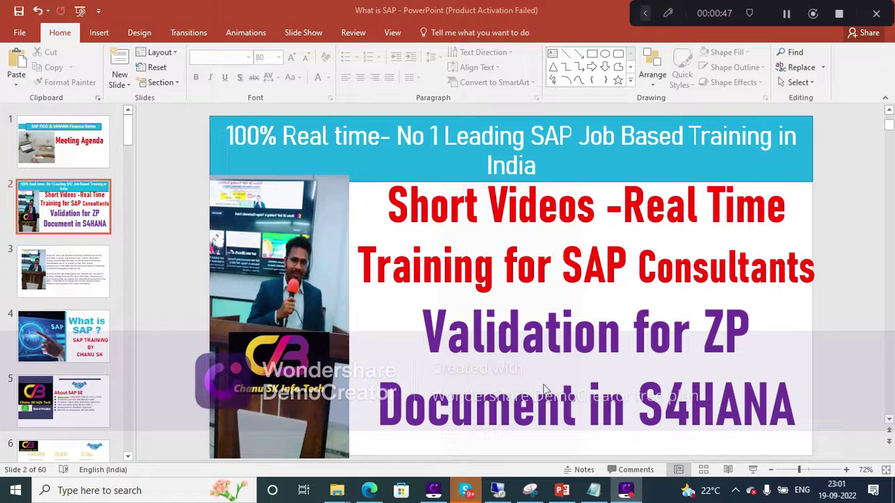
Step: Bring up the Notepad note saying ZP documents must not be used for manual clearing in TA01
{"action": "left_click", "coordinate": [592, 494]}
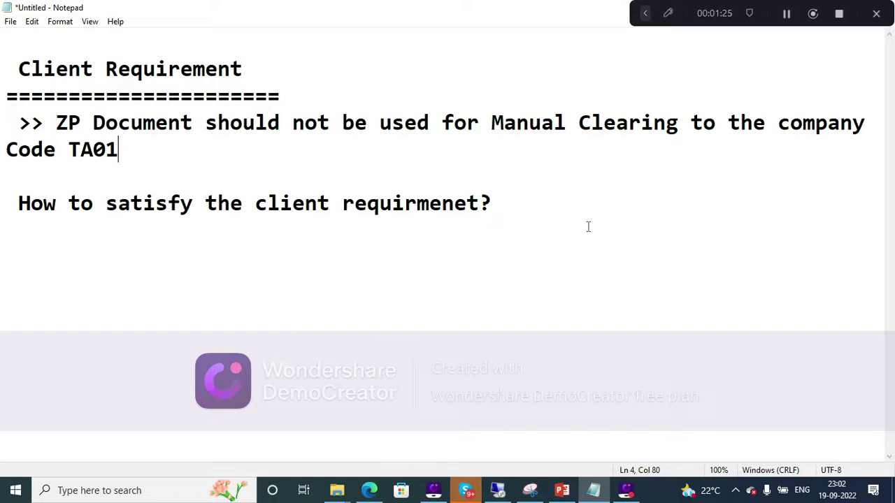
Step: Log on to SAP client 800 with the saved user name and password
{"action": "left_click", "coordinate": [497, 489]}
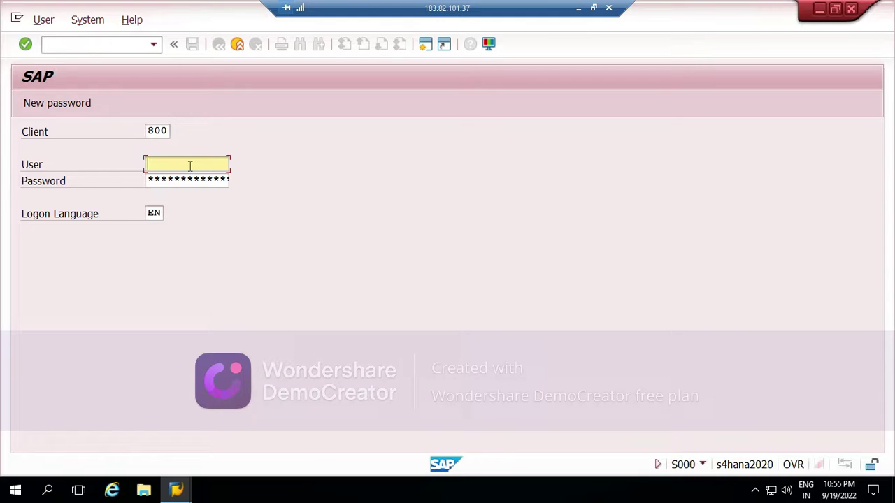
{"action": "left_click", "coordinate": [189, 165]}
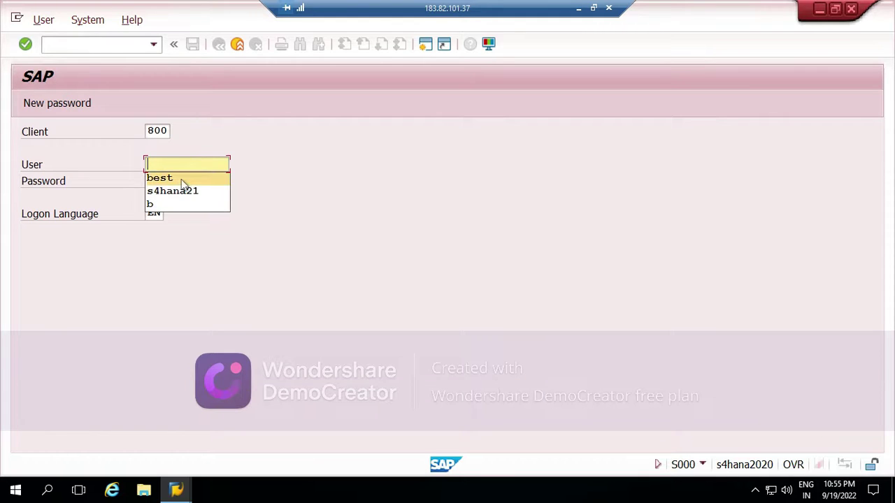
{"action": "left_click", "coordinate": [180, 177]}
{"action": "left_click", "coordinate": [174, 180]}
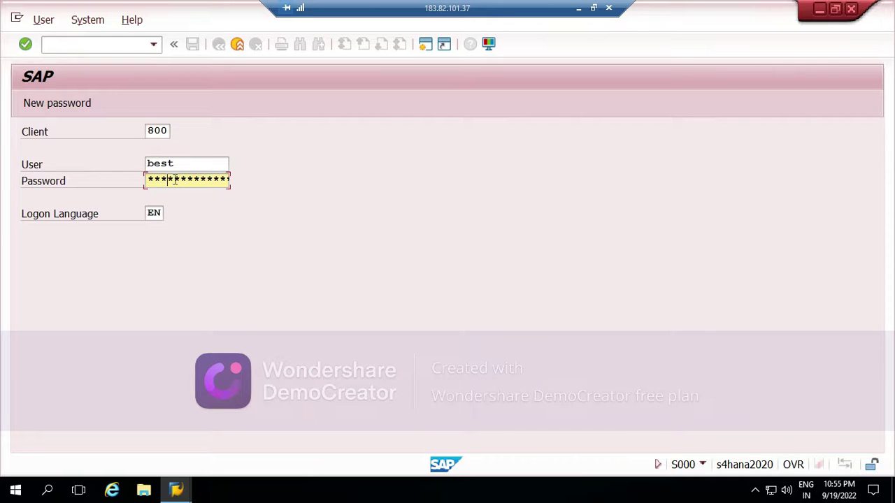
{"action": "key", "text": "Right"}
{"action": "key", "text": "Right"}
{"action": "key", "text": "Right"}
{"action": "key", "text": "Right"}
{"action": "key", "text": "Right"}
{"action": "key", "text": "Return"}
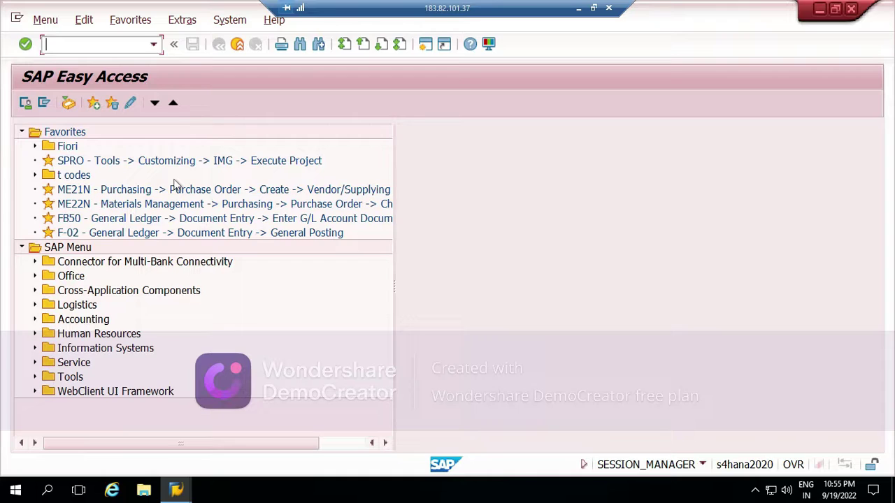
Step: Start FB60 and pick the second vendor from a vendor search restricted to company code TA01
{"action": "type", "text": "FB60"}
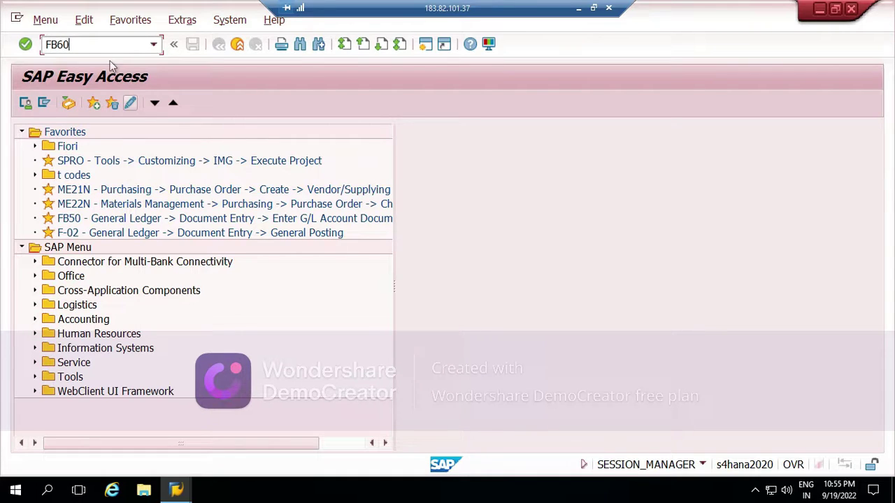
{"action": "left_click", "coordinate": [30, 49]}
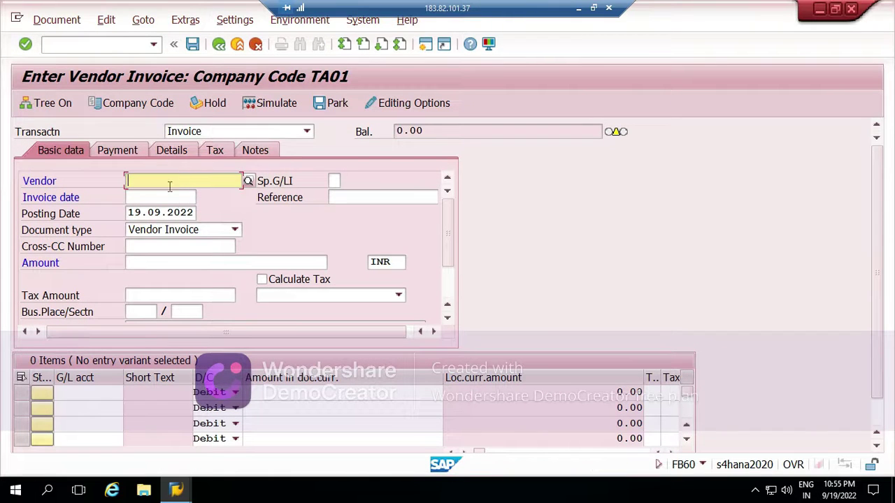
{"action": "left_click", "coordinate": [248, 181]}
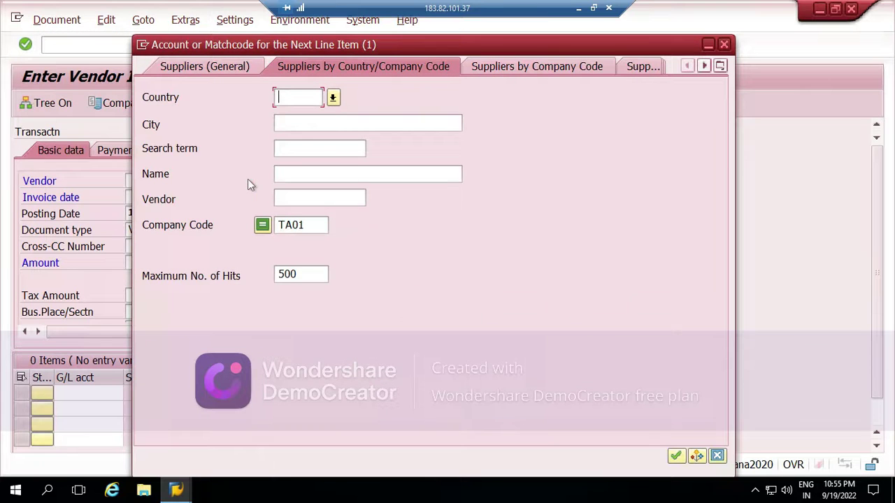
{"action": "double_click", "coordinate": [294, 225]}
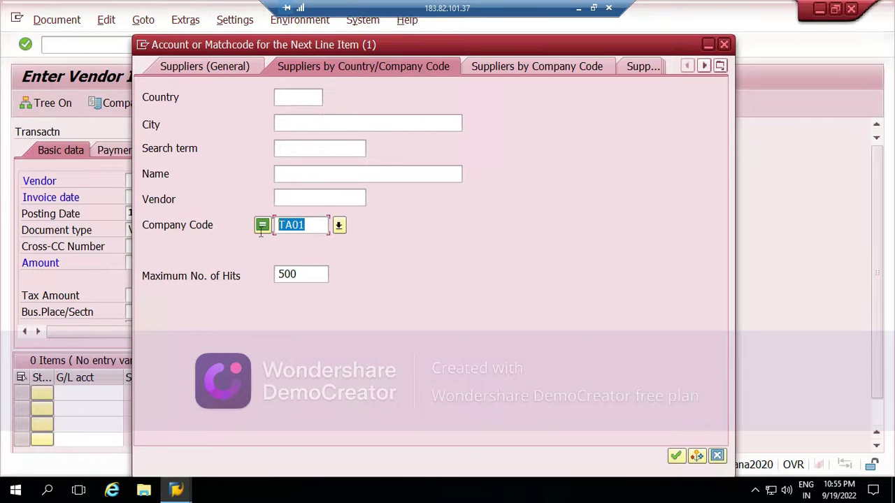
{"action": "key", "text": "Return"}
{"action": "double_click", "coordinate": [239, 136]}
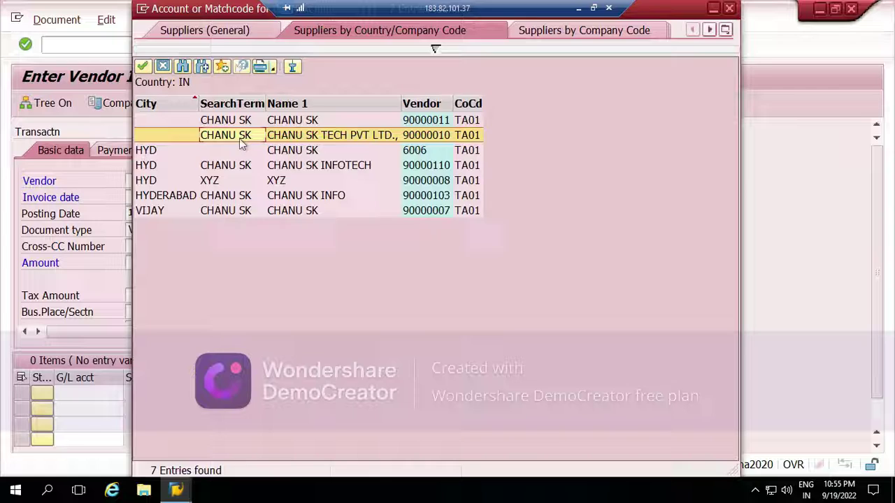
Step: Enter invoice date 19.09.2022, reference TEST and amount 10,000, rejected for amount authorization; open a second session
{"action": "left_click", "coordinate": [171, 198]}
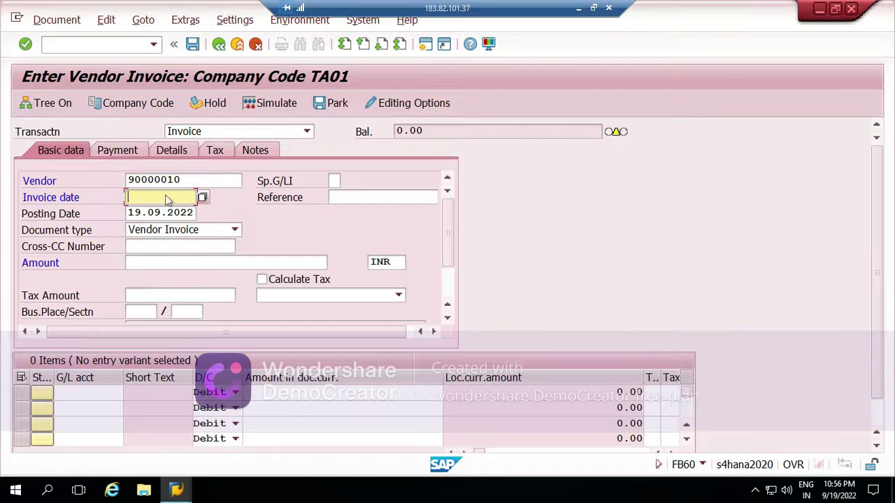
{"action": "left_click", "coordinate": [171, 198]}
{"action": "left_click", "coordinate": [175, 212]}
{"action": "left_click", "coordinate": [355, 198]}
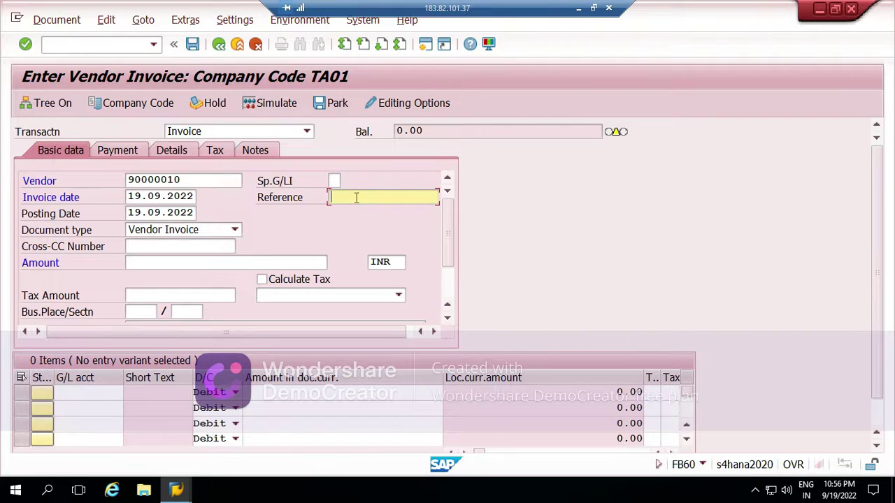
{"action": "left_click", "coordinate": [359, 210]}
{"action": "left_click", "coordinate": [178, 263]}
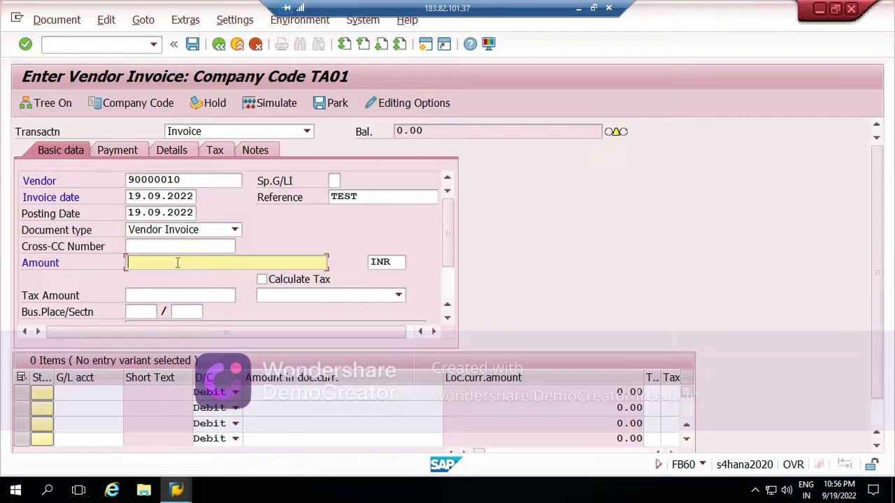
{"action": "type", "text": "10,0"}
{"action": "type", "text": "0000"}
{"action": "key", "text": "Return"}
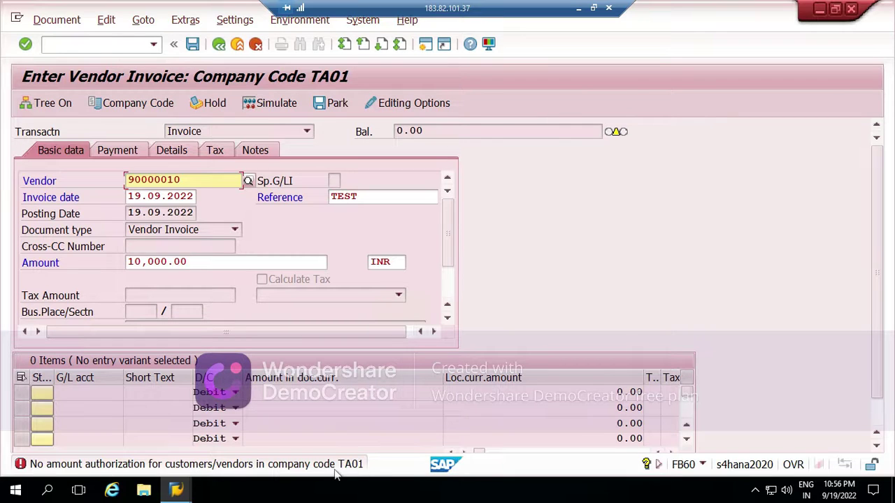
{"action": "left_click", "coordinate": [426, 45]}
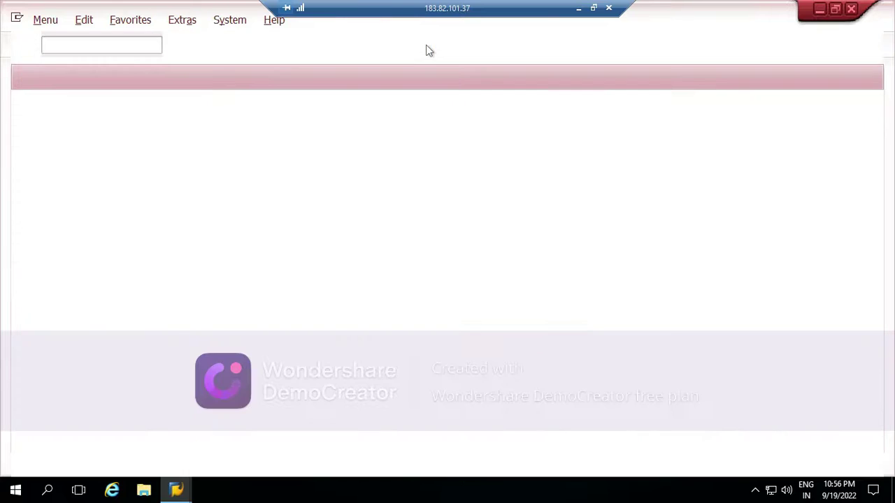
Step: Open the OB57 user tolerance group assignments
{"action": "type", "text": "OBA"}
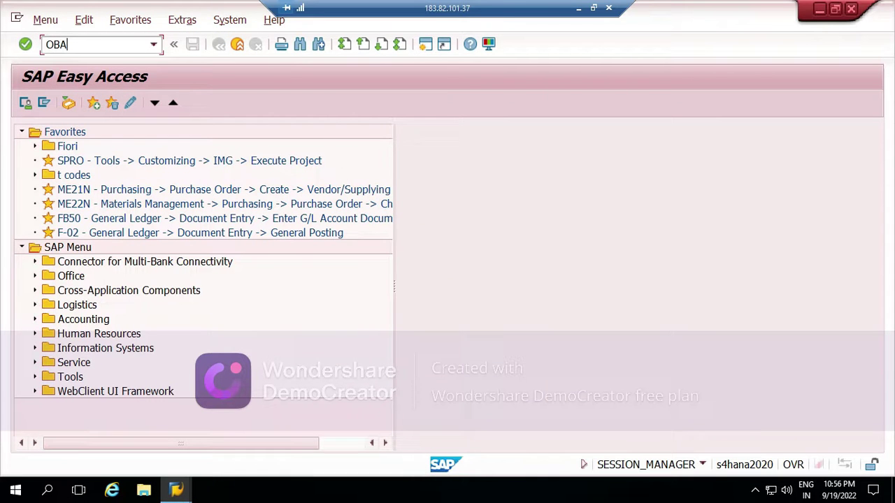
{"action": "key", "text": "BackSpace"}
{"action": "key", "text": "BackSpace"}
{"action": "key", "text": "BackSpace"}
{"action": "type", "text": "OB57"}
{"action": "key", "text": "Return"}
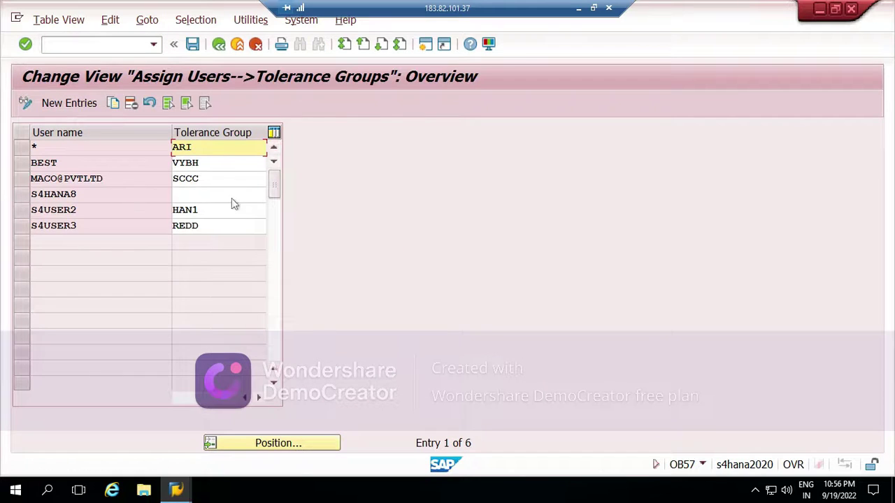
Step: Replace the user's tolerance group VYBH with TA01 and save it under a customizing request
{"action": "left_click", "coordinate": [210, 162]}
{"action": "double_click", "coordinate": [208, 162]}
{"action": "type", "text": "V"}
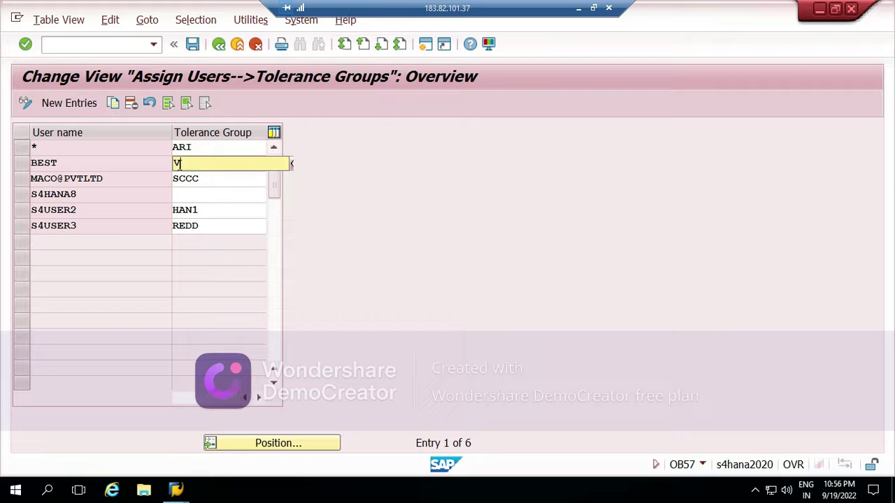
{"action": "key", "text": "BackSpace"}
{"action": "left_click", "coordinate": [205, 194]}
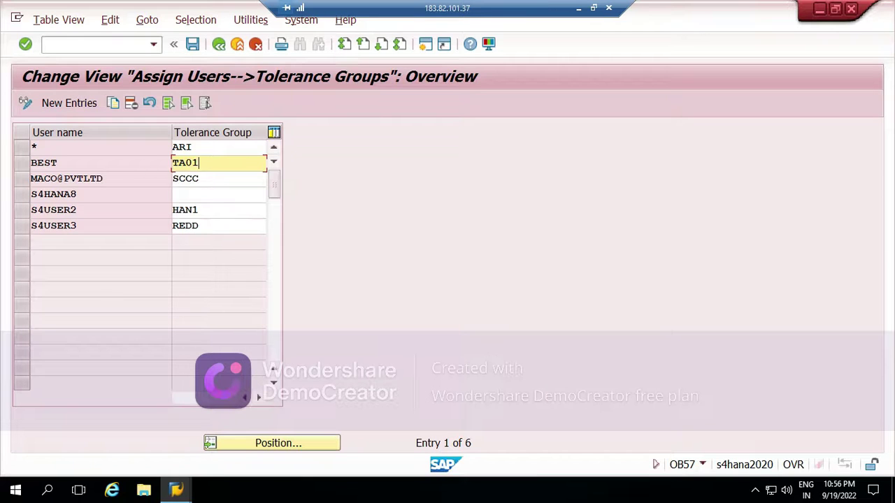
{"action": "left_click", "coordinate": [193, 44]}
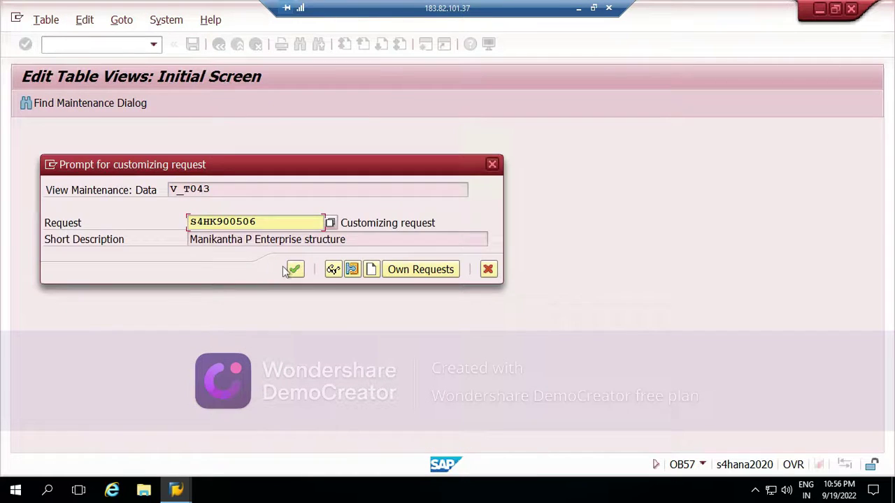
{"action": "left_click", "coordinate": [292, 270]}
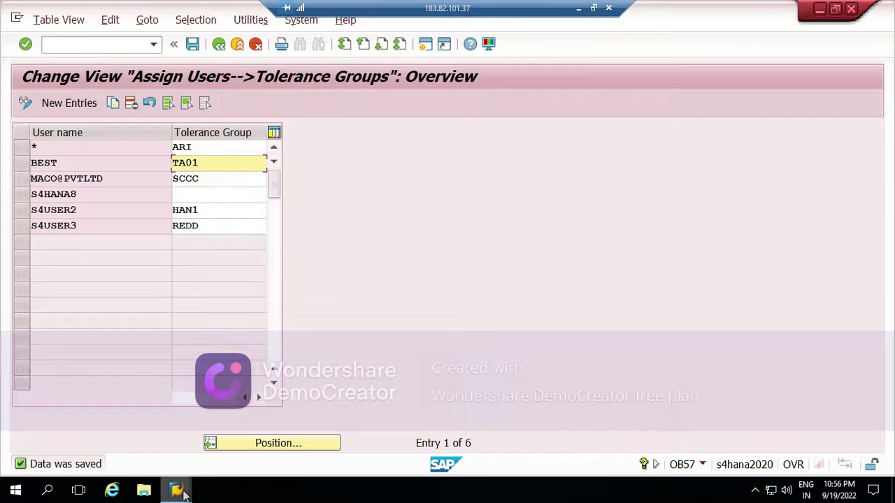
Step: Leave the rejected invoice and restart FB60 vendor invoice entry
{"action": "mouse_move", "coordinate": [176, 487]}
{"action": "left_click", "coordinate": [161, 430]}
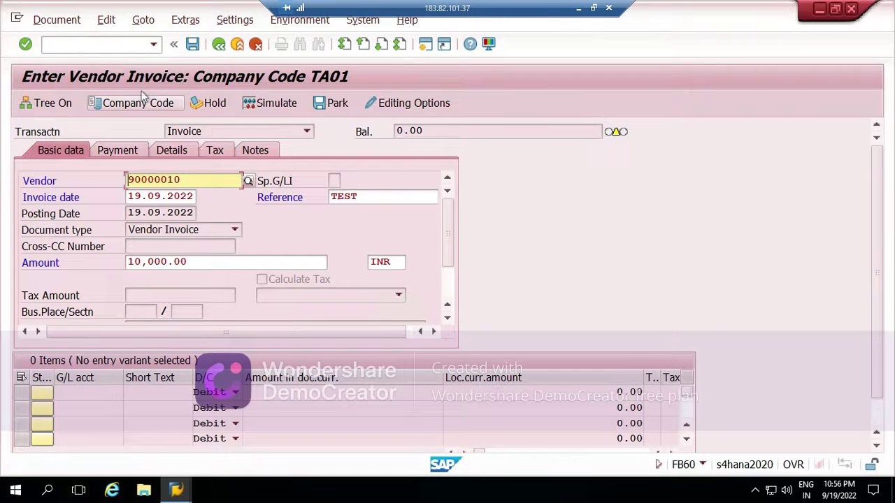
{"action": "left_click", "coordinate": [116, 48]}
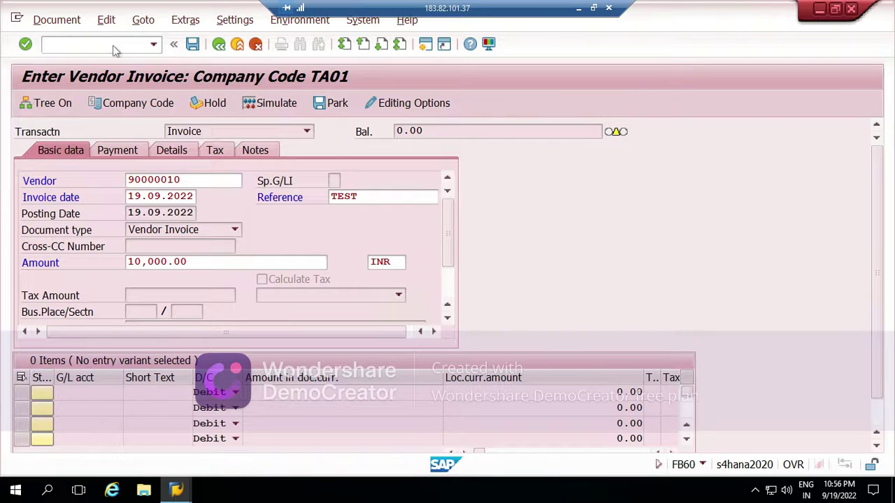
{"action": "key", "text": "F3"}
{"action": "type", "text": "FB6"}
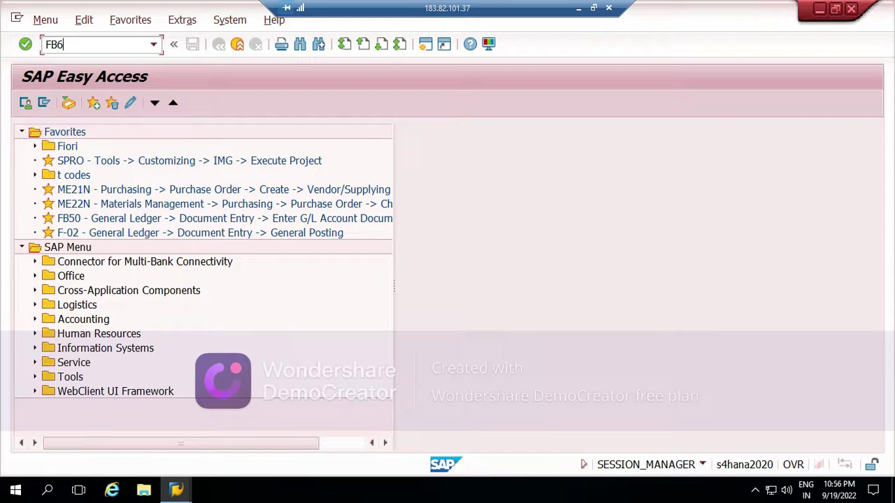
{"action": "type", "text": "0"}
{"action": "key", "text": "Return"}
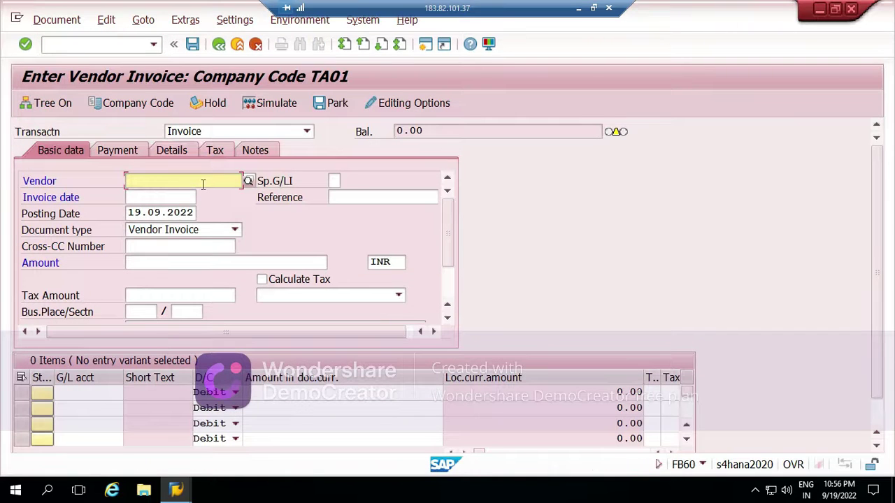
Step: Re-enter vendor 90000010, date 19.09.2022, reference TEST and amount 1,000, keeping document type Vendor Invoice
{"action": "left_click", "coordinate": [202, 184]}
{"action": "left_click", "coordinate": [188, 191]}
{"action": "left_click", "coordinate": [161, 198]}
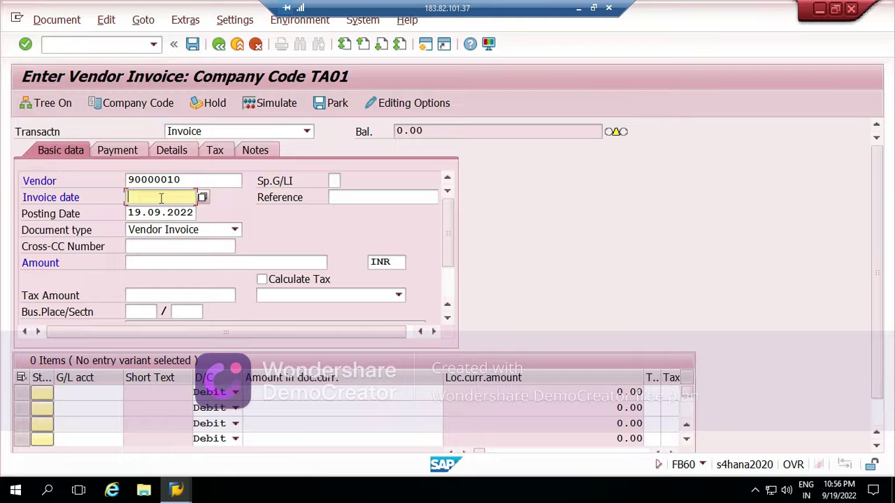
{"action": "left_click", "coordinate": [160, 208]}
{"action": "left_click", "coordinate": [360, 200]}
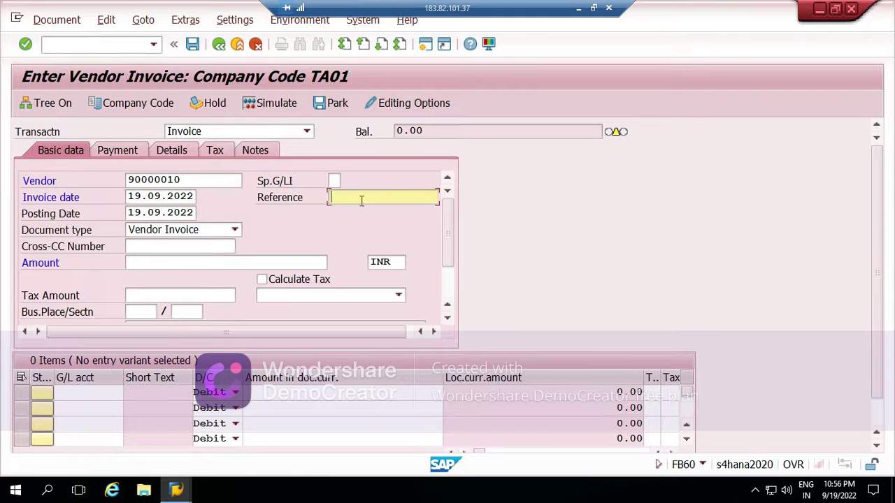
{"action": "left_click", "coordinate": [343, 210]}
{"action": "left_click", "coordinate": [167, 261]}
{"action": "type", "text": "1000"}
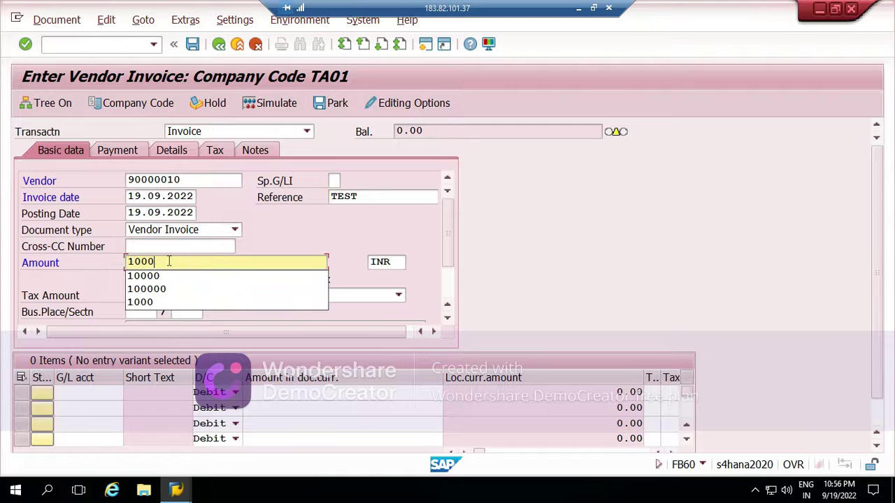
{"action": "key", "text": "Return"}
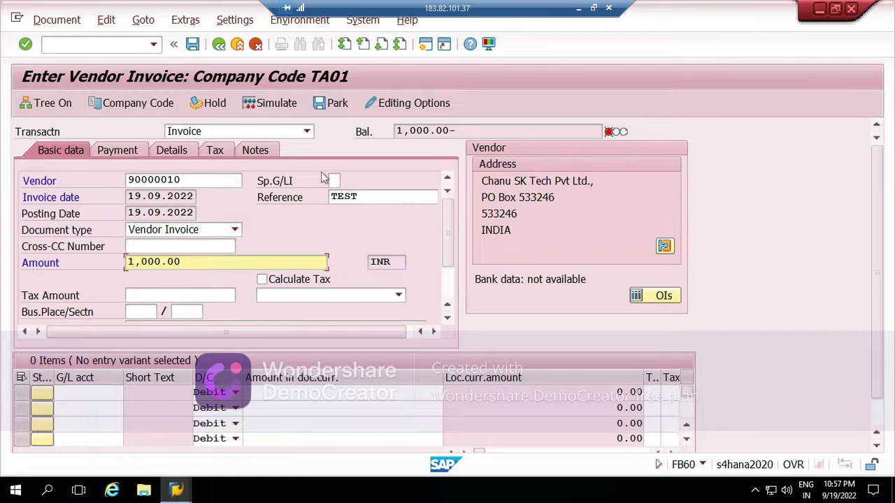
{"action": "left_click", "coordinate": [235, 231]}
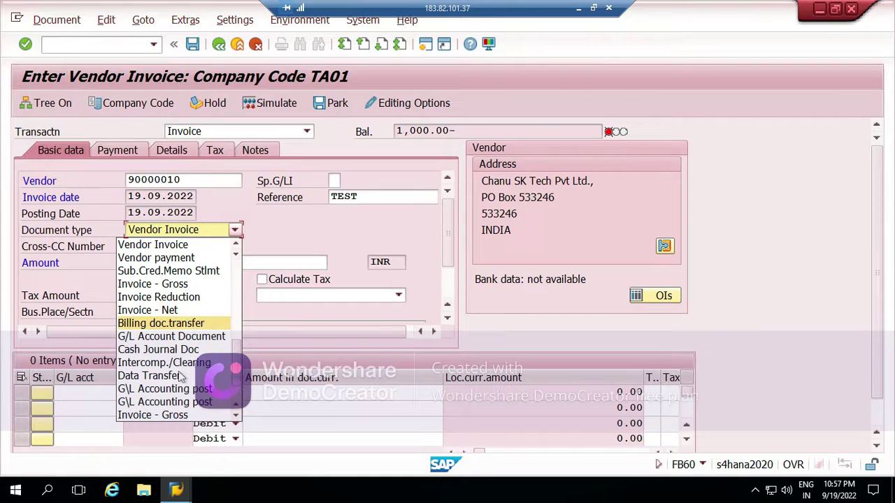
{"action": "left_click", "coordinate": [280, 328]}
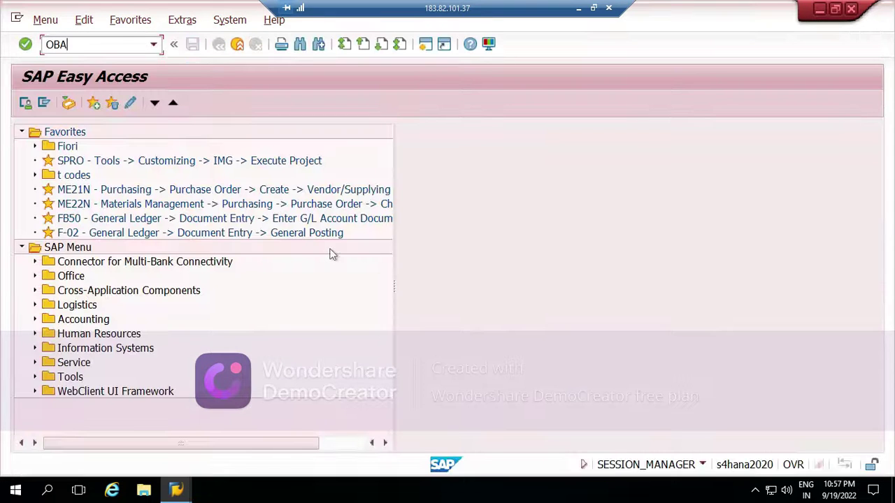
Step: Run OBA7 and position on document type ZP to confirm it is Payment Posting
{"action": "type", "text": "7"}
{"action": "key", "text": "Return"}
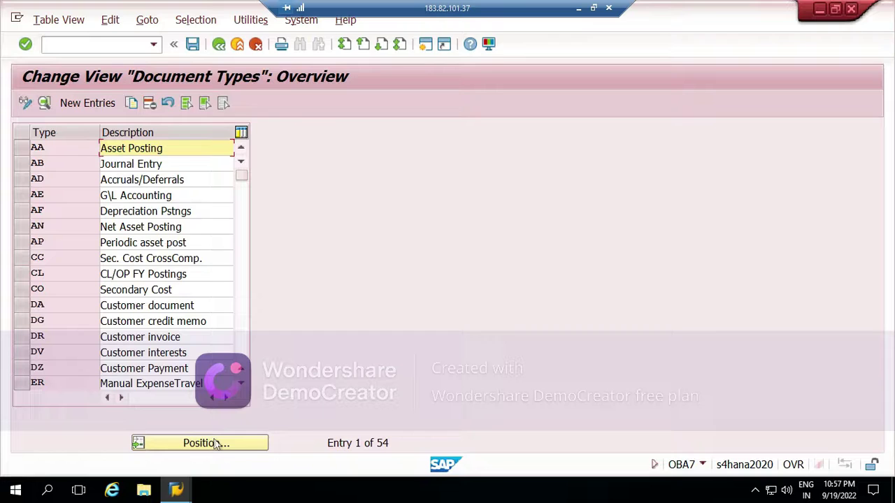
{"action": "left_click", "coordinate": [216, 445]}
{"action": "type", "text": "ZP"}
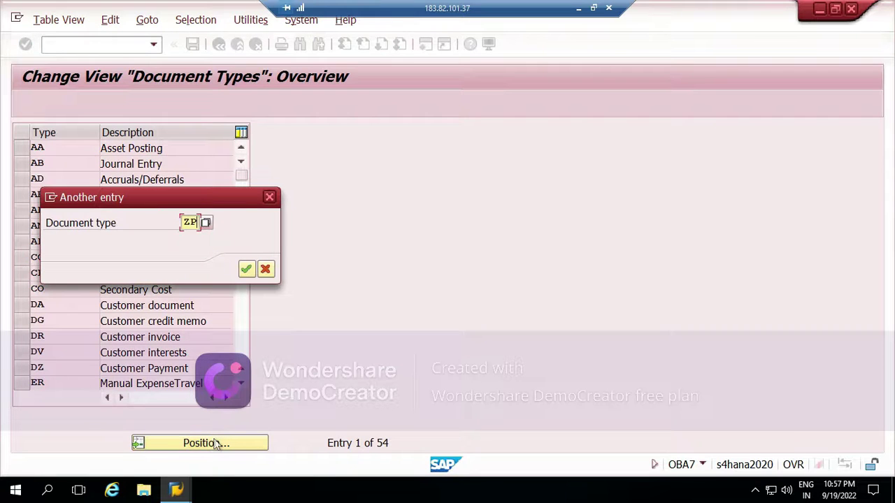
{"action": "key", "text": "Return"}
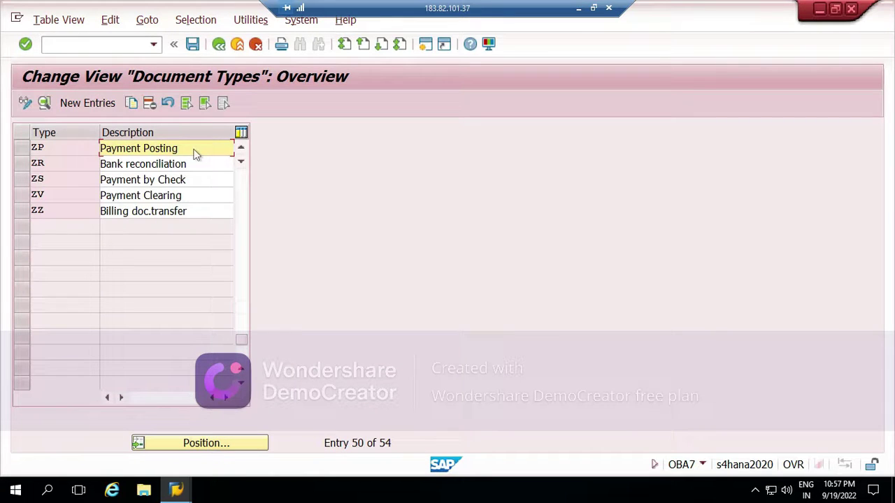
{"action": "left_click_drag", "start_coordinate": [196, 149], "coordinate": [73, 150]}
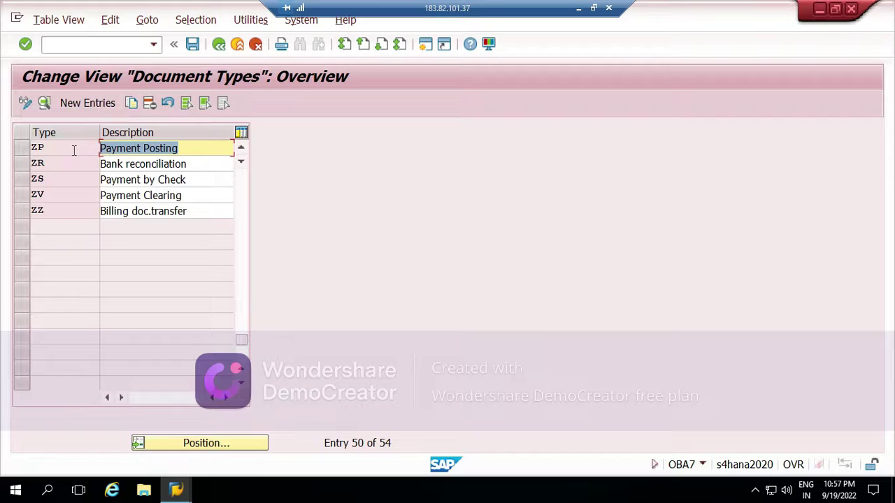
{"action": "left_click", "coordinate": [182, 152]}
{"action": "key", "text": "alt+Tab"}
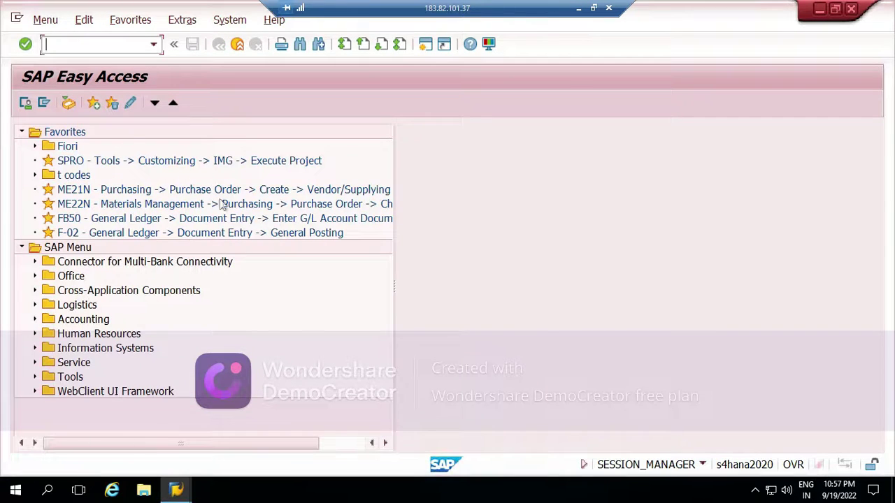
{"action": "key", "text": "alt+Tab"}
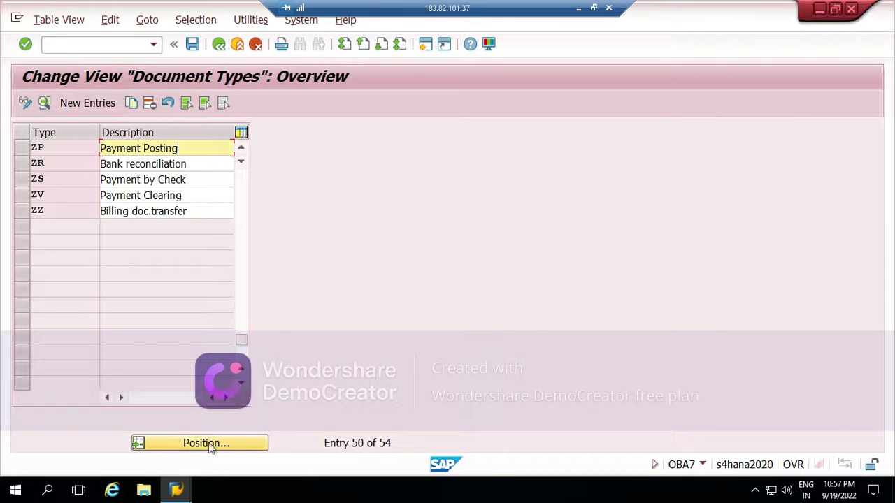
Step: Change the invoice's document type to Payment Posting and close the 'Document type ZP not allowed' message
{"action": "mouse_move", "coordinate": [177, 488]}
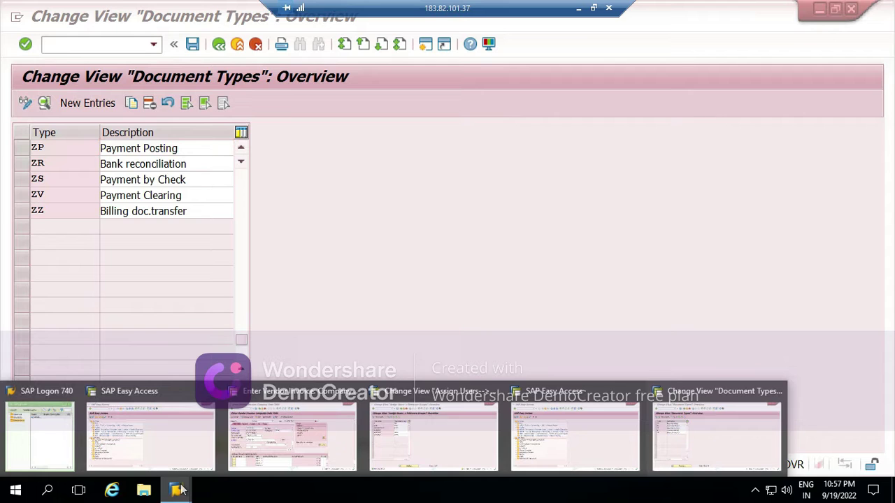
{"action": "left_click", "coordinate": [292, 439]}
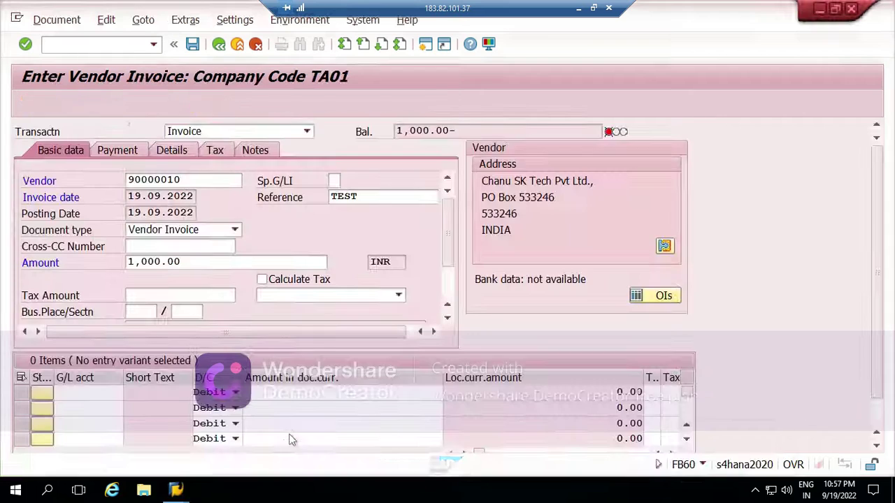
{"action": "left_click", "coordinate": [235, 229]}
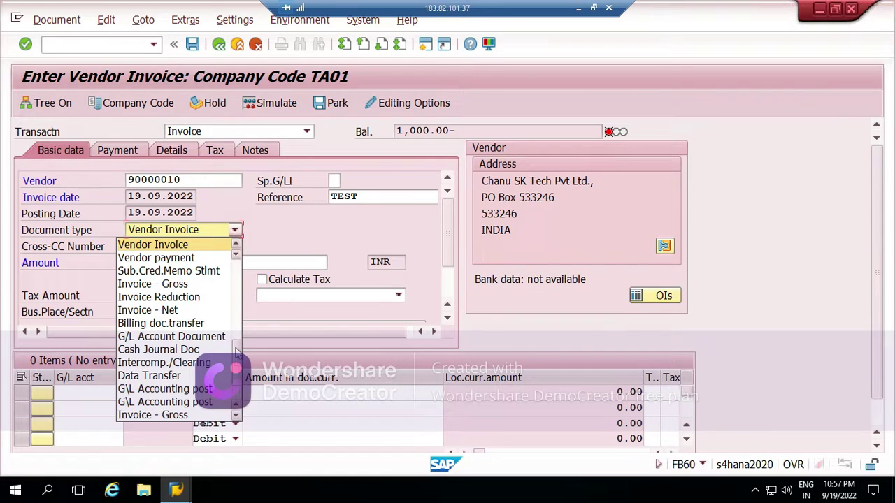
{"action": "scroll", "coordinate": [238, 356], "scroll_direction": "down", "scroll_amount": 2}
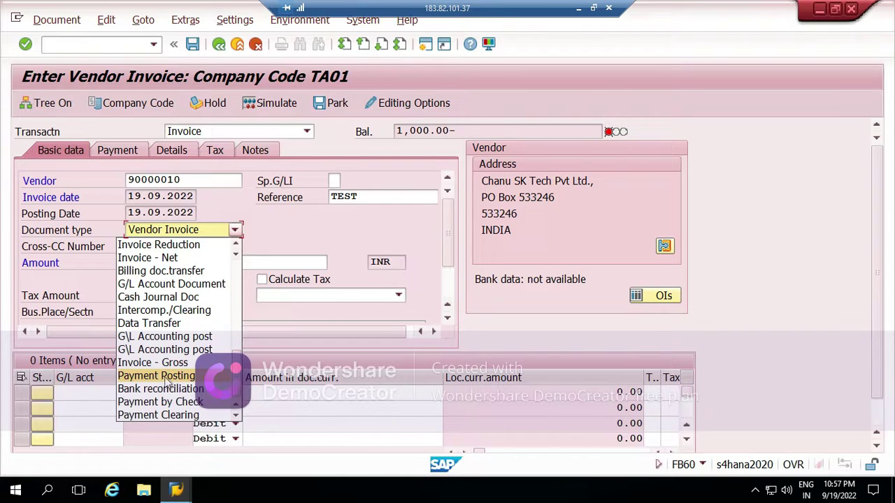
{"action": "left_click", "coordinate": [165, 378]}
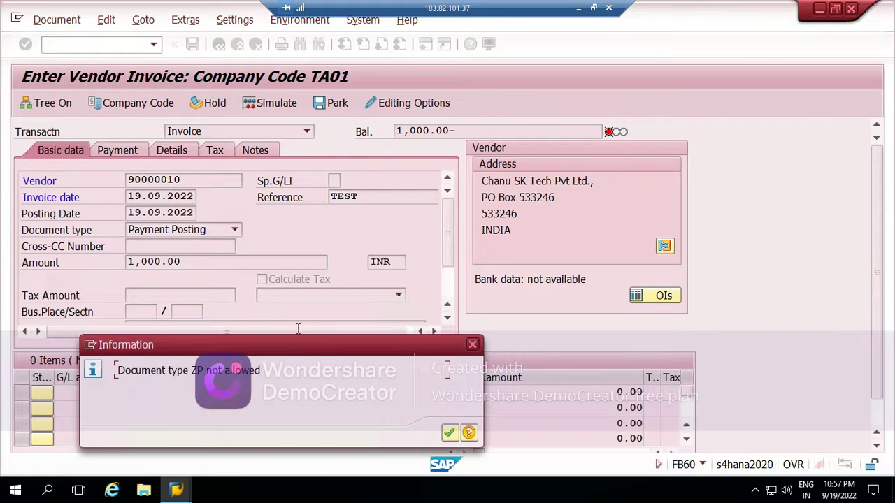
{"action": "left_click_drag", "start_coordinate": [299, 342], "coordinate": [462, 171]}
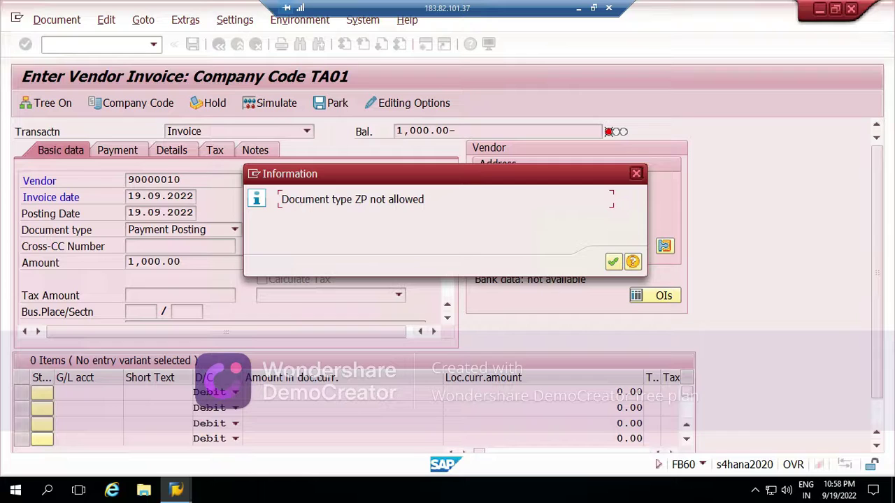
{"action": "left_click", "coordinate": [636, 172]}
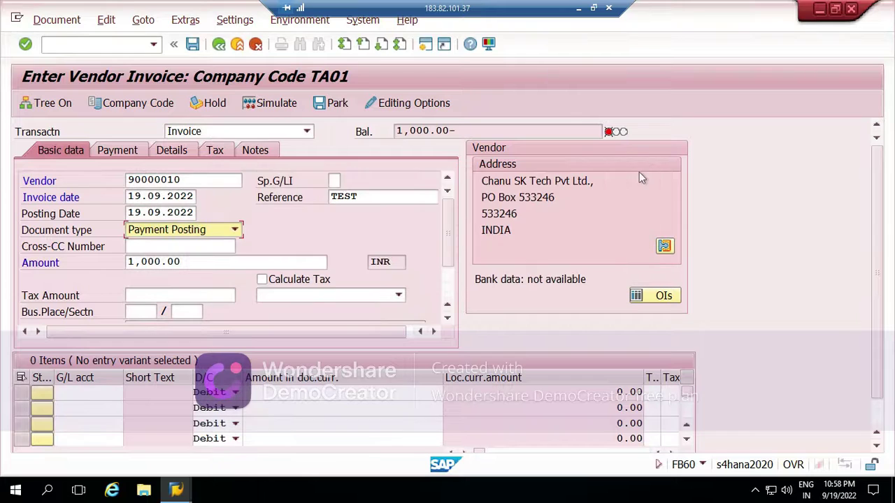
Step: In a new session, start GGB0 and open CHANU under Financial Accounting > Document header
{"action": "left_click", "coordinate": [154, 47]}
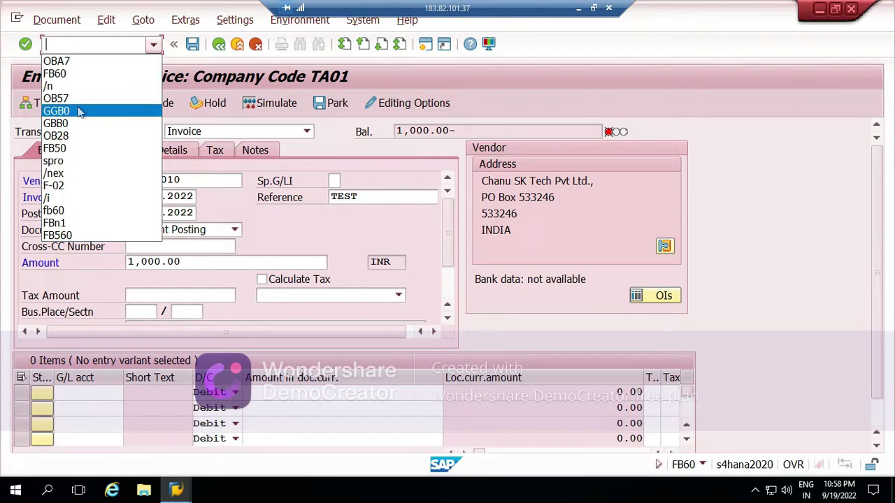
{"action": "left_click", "coordinate": [427, 47]}
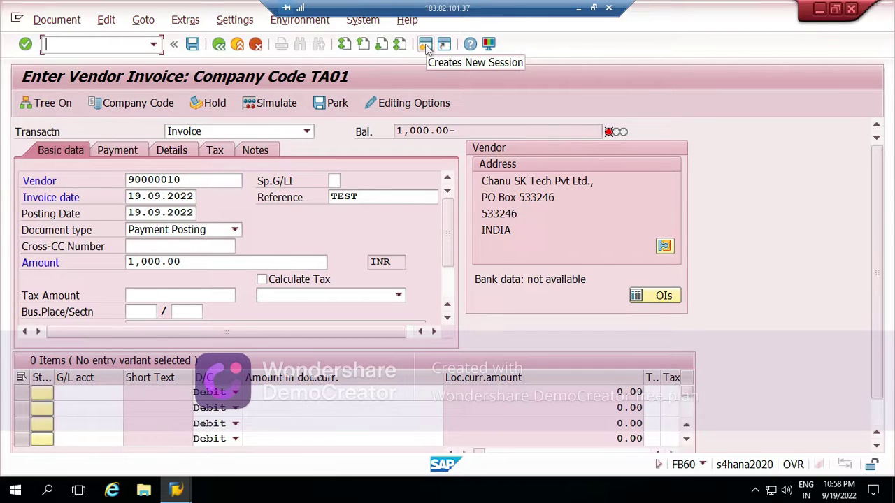
{"action": "left_click", "coordinate": [426, 46]}
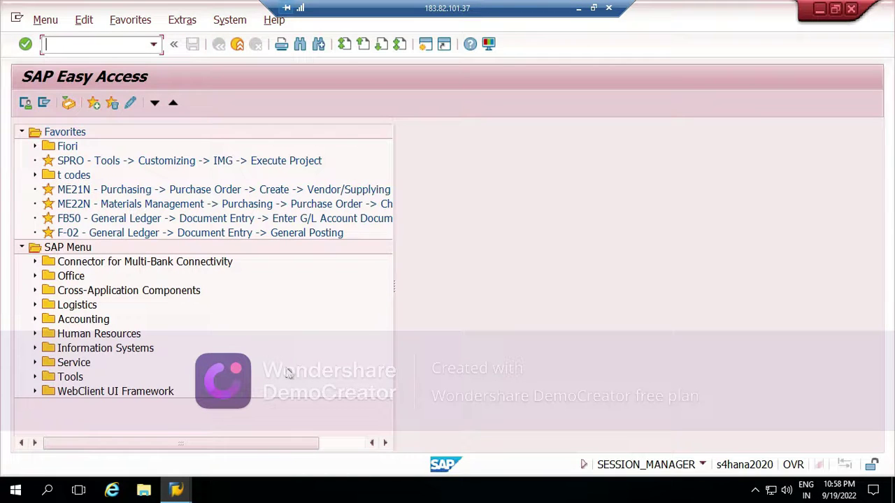
{"action": "type", "text": "GGb0"}
{"action": "key", "text": "Return"}
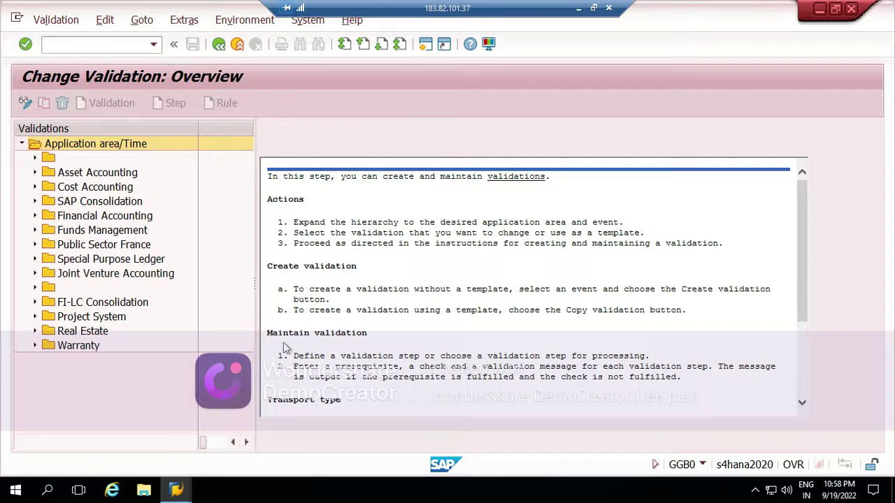
{"action": "left_click", "coordinate": [35, 216]}
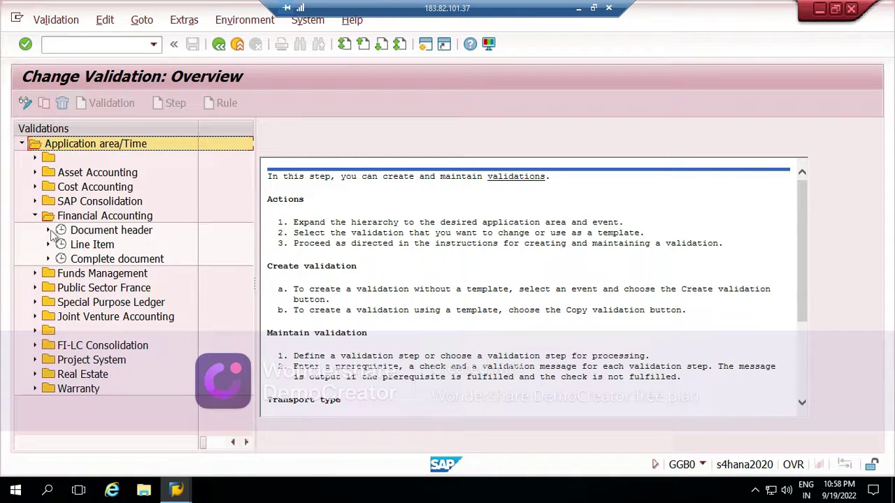
{"action": "left_click", "coordinate": [49, 231]}
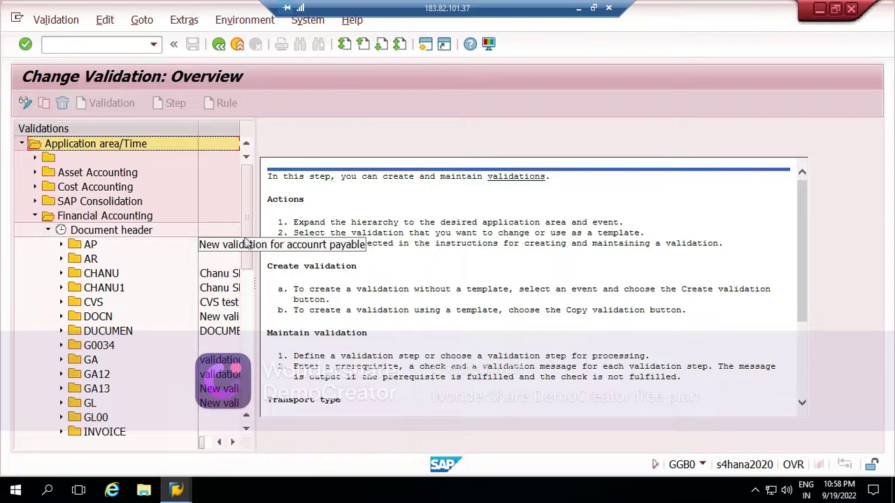
{"action": "left_click", "coordinate": [98, 279]}
{"action": "left_click", "coordinate": [61, 274]}
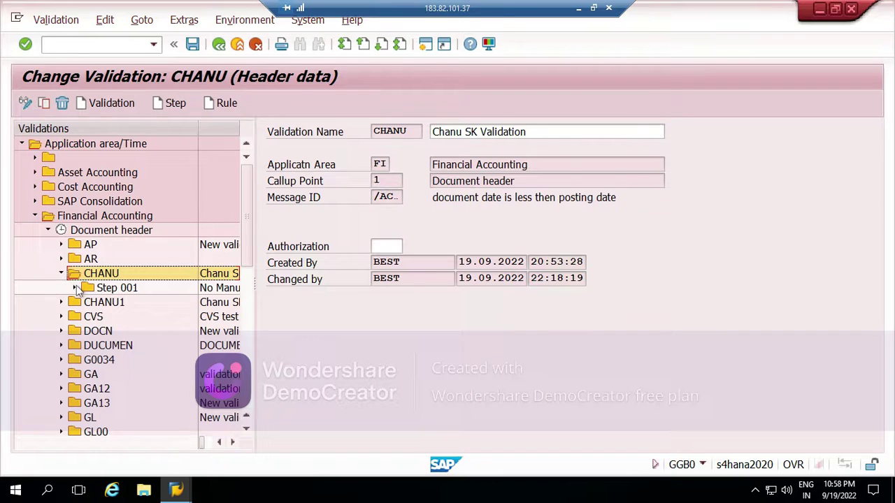
Step: Expand CHANU Step 001 and view its overview, prerequisite, check and message
{"action": "left_click", "coordinate": [75, 289]}
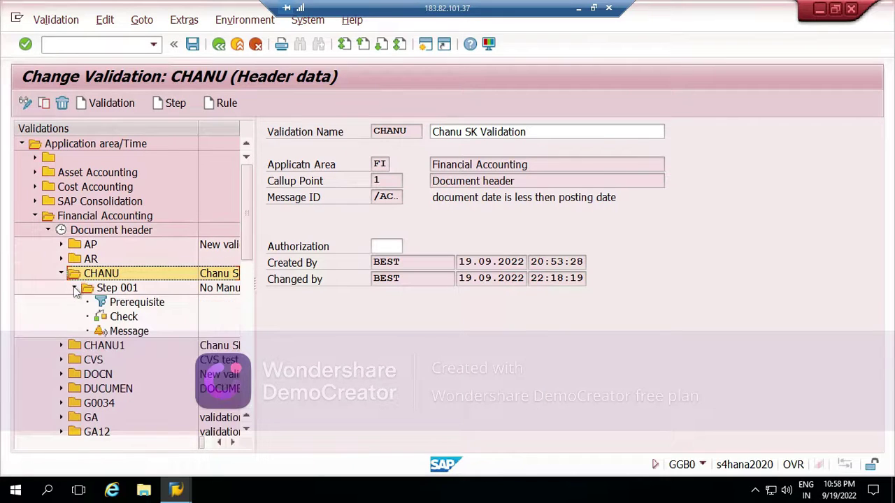
{"action": "left_click", "coordinate": [114, 289]}
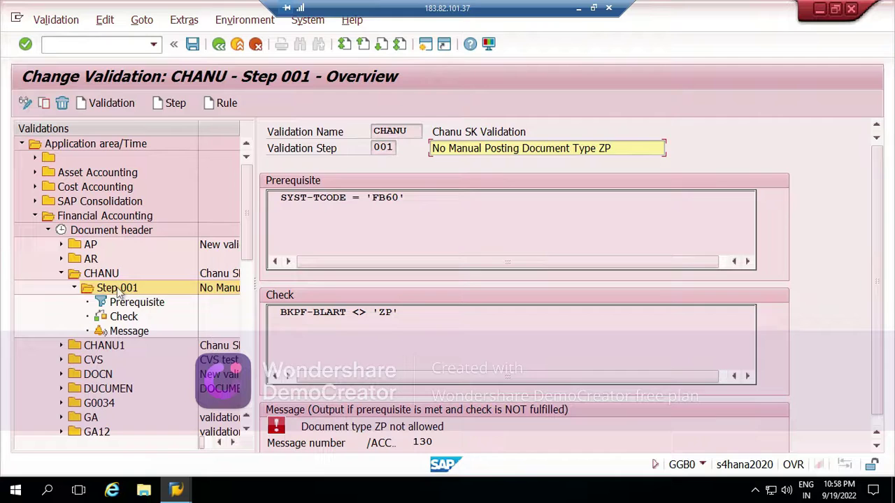
{"action": "left_click", "coordinate": [140, 303]}
{"action": "left_click", "coordinate": [125, 321]}
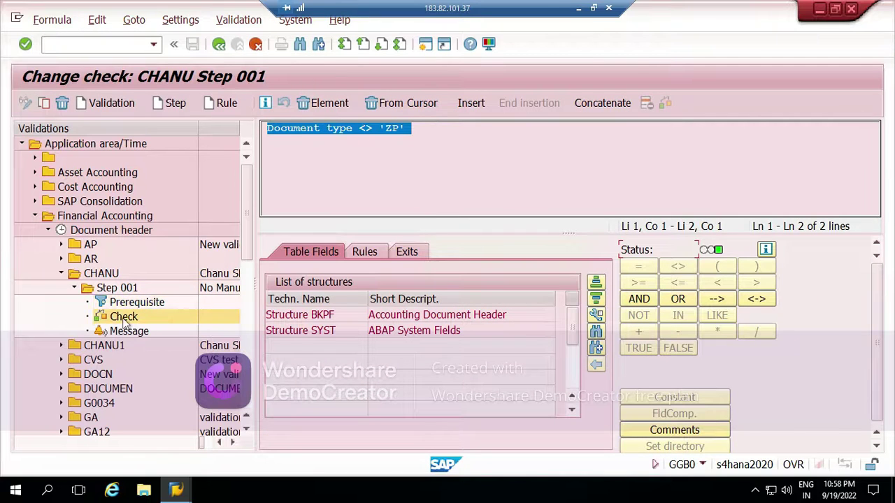
{"action": "left_click", "coordinate": [140, 333]}
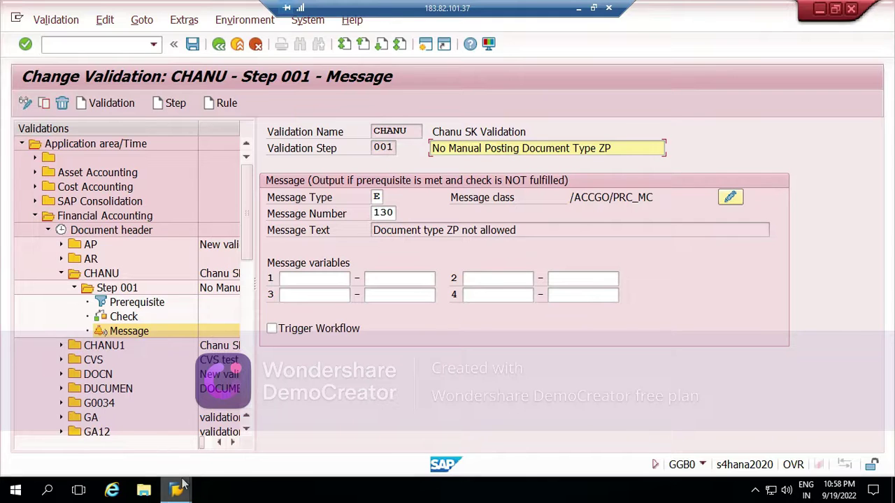
Step: Glance at the vendor invoice window, then return to the CHANU validation editor
{"action": "mouse_move", "coordinate": [181, 484]}
{"action": "left_click", "coordinate": [300, 441]}
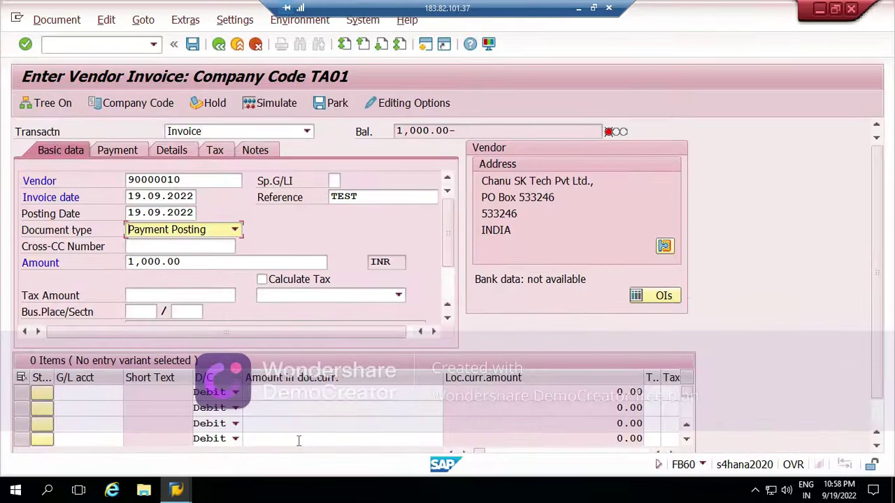
{"action": "left_click", "coordinate": [177, 489]}
{"action": "mouse_move", "coordinate": [172, 476]}
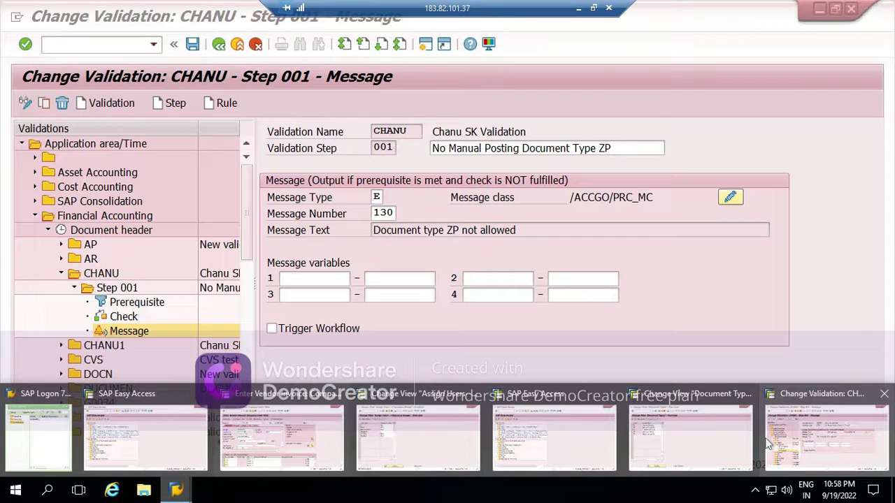
{"action": "left_click", "coordinate": [794, 443]}
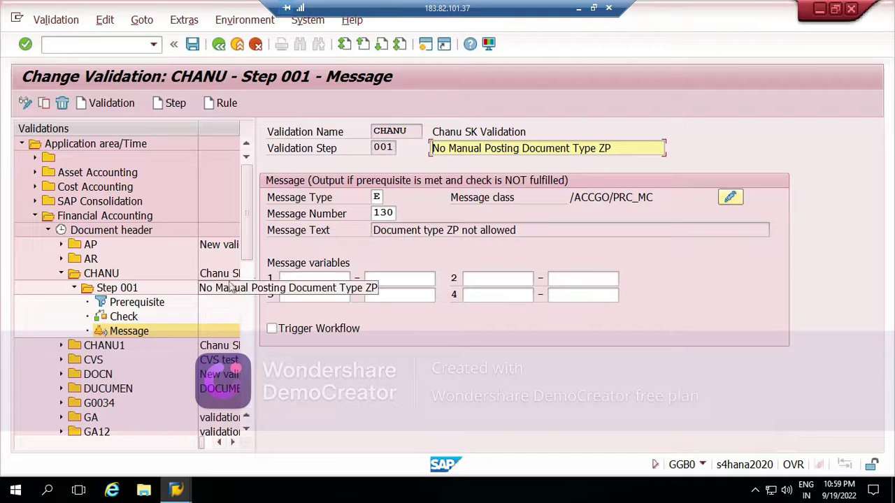
Step: Review CHANU's header and Step 001 overview, highlighting the FB60 prerequisite and ZP check
{"action": "left_click", "coordinate": [105, 278]}
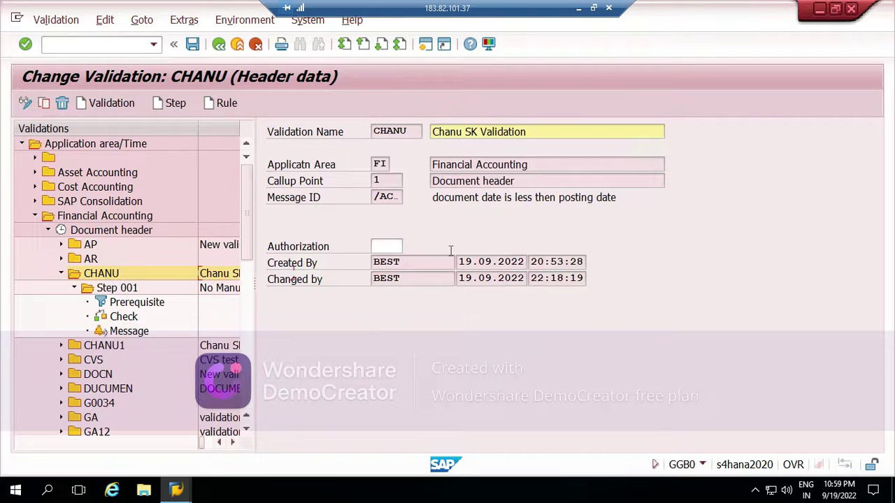
{"action": "left_click_drag", "start_coordinate": [412, 133], "coordinate": [354, 133]}
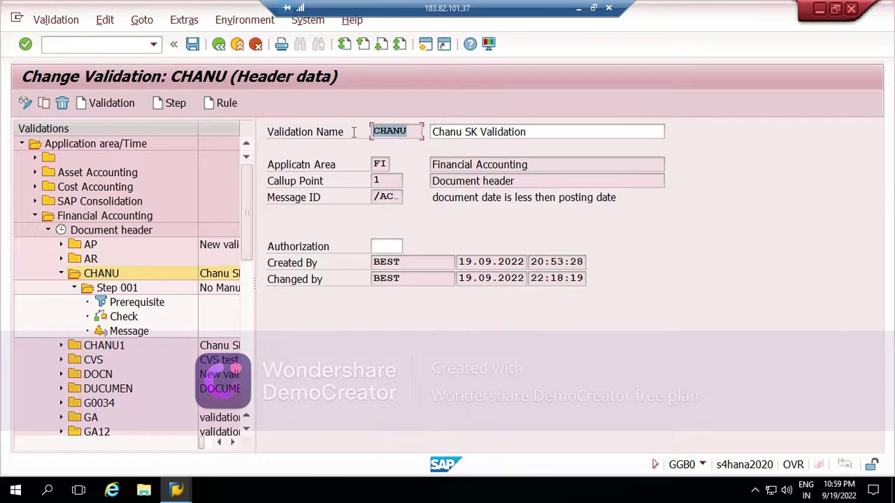
{"action": "left_click", "coordinate": [126, 291]}
{"action": "left_click_drag", "start_coordinate": [406, 198], "coordinate": [366, 198]}
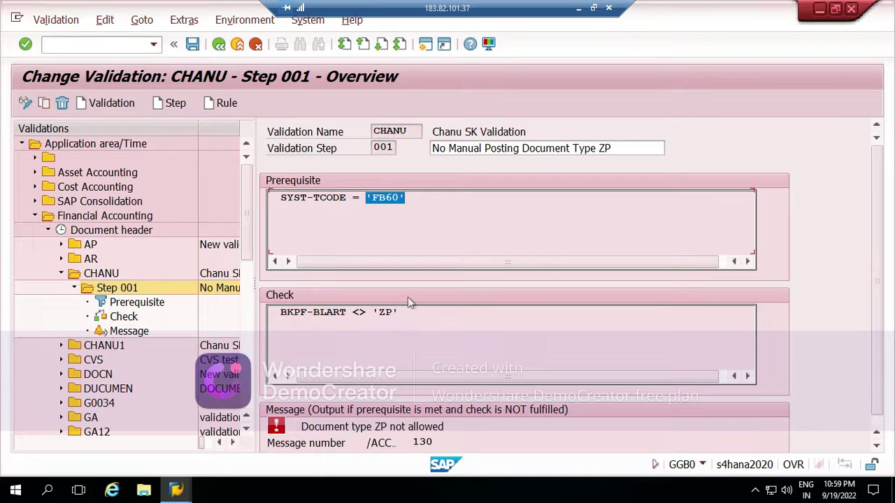
{"action": "left_click_drag", "start_coordinate": [408, 311], "coordinate": [275, 318]}
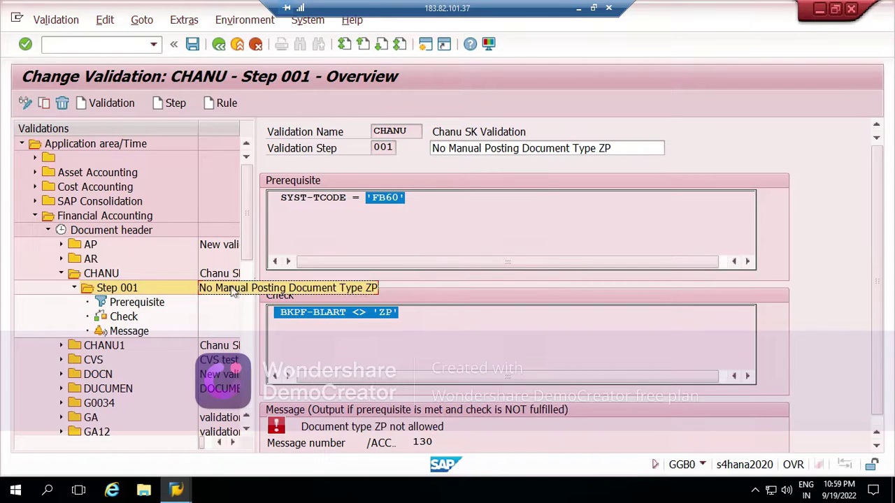
{"action": "left_click_drag", "start_coordinate": [636, 148], "coordinate": [411, 161]}
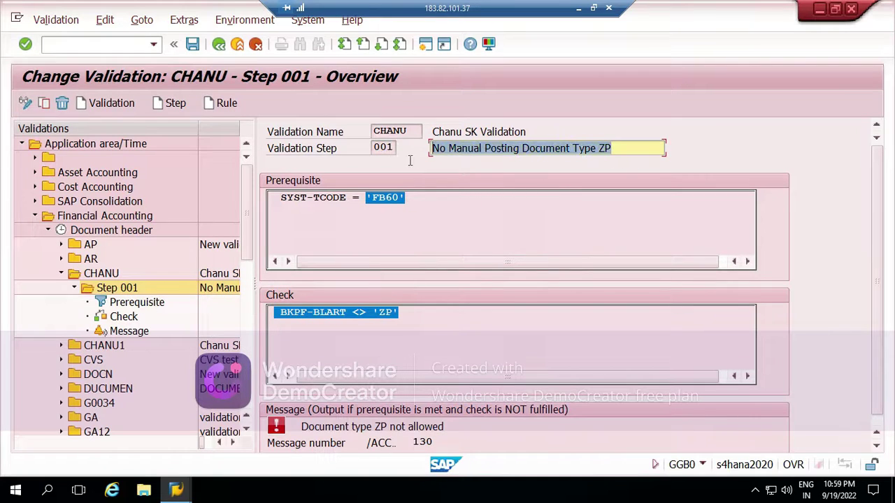
Step: Step through the prerequisite and check formulas to message 130, then open message number value help
{"action": "double_click", "coordinate": [139, 306]}
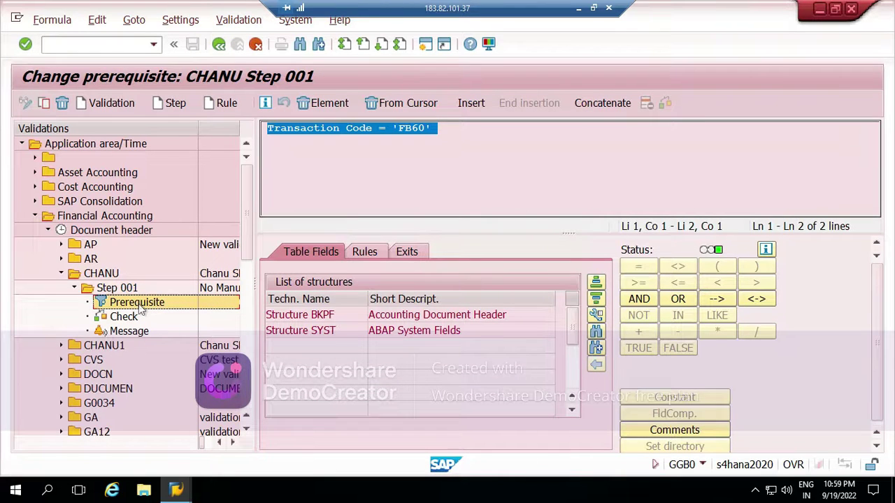
{"action": "left_click", "coordinate": [447, 133]}
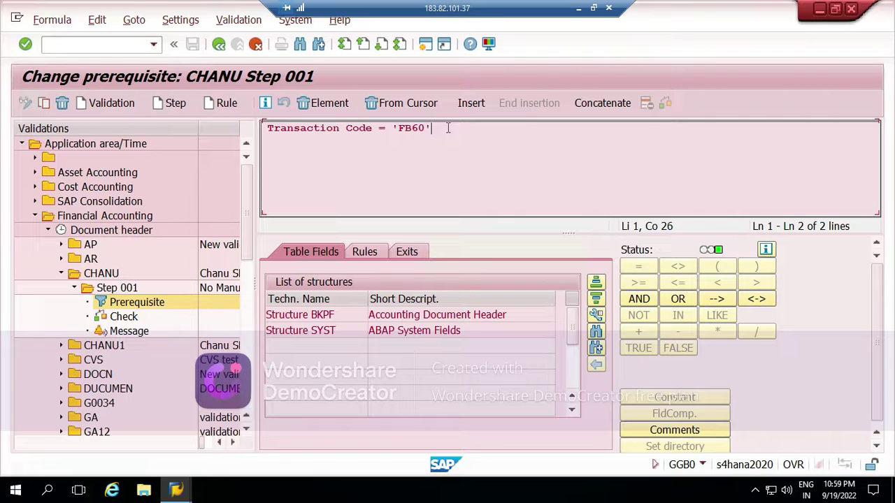
{"action": "key", "text": "shift+Down"}
{"action": "left_click", "coordinate": [130, 319]}
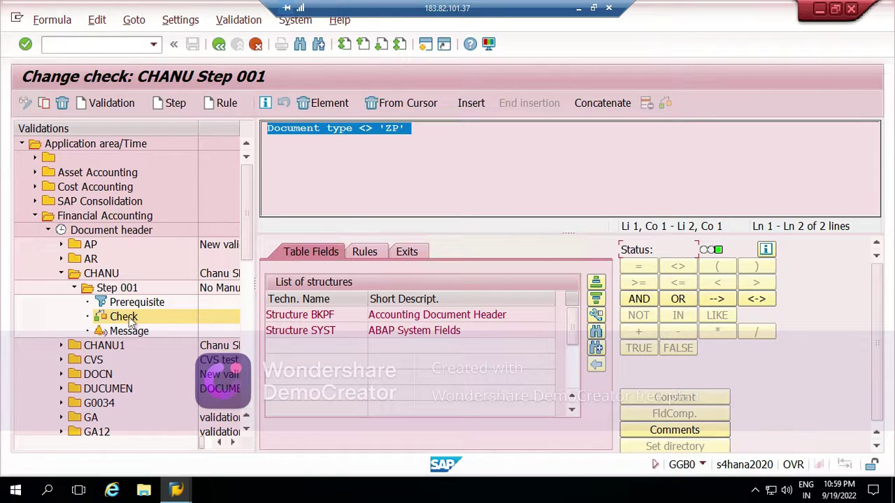
{"action": "left_click", "coordinate": [424, 136]}
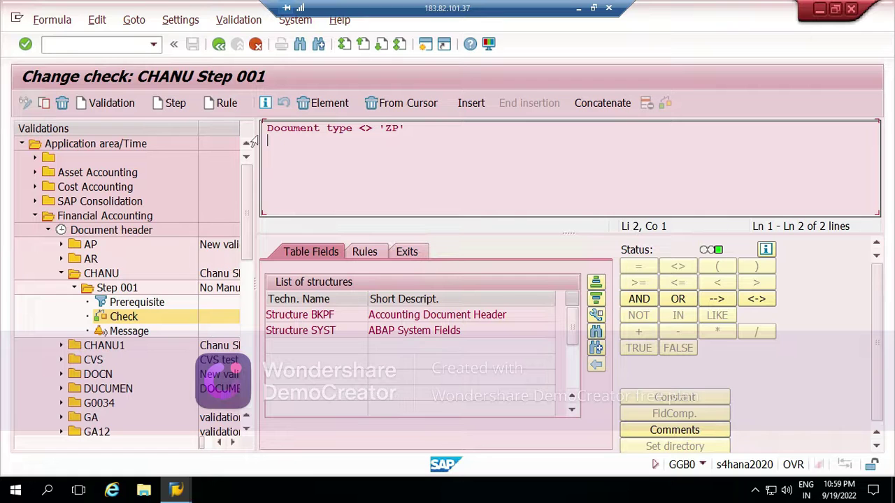
{"action": "left_click", "coordinate": [129, 333]}
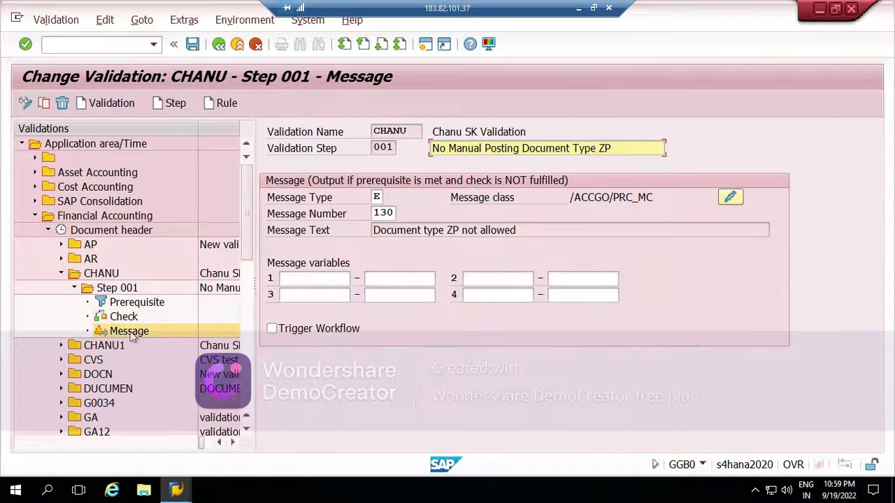
{"action": "left_click", "coordinate": [398, 215]}
{"action": "left_click", "coordinate": [402, 213]}
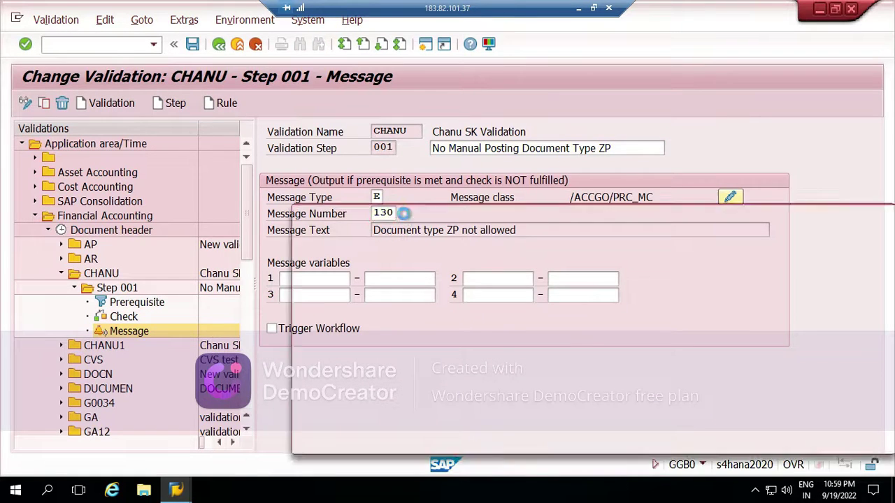
Step: Pick message 130 from the message value help list
{"action": "left_click_drag", "start_coordinate": [878, 182], "coordinate": [887, 423]}
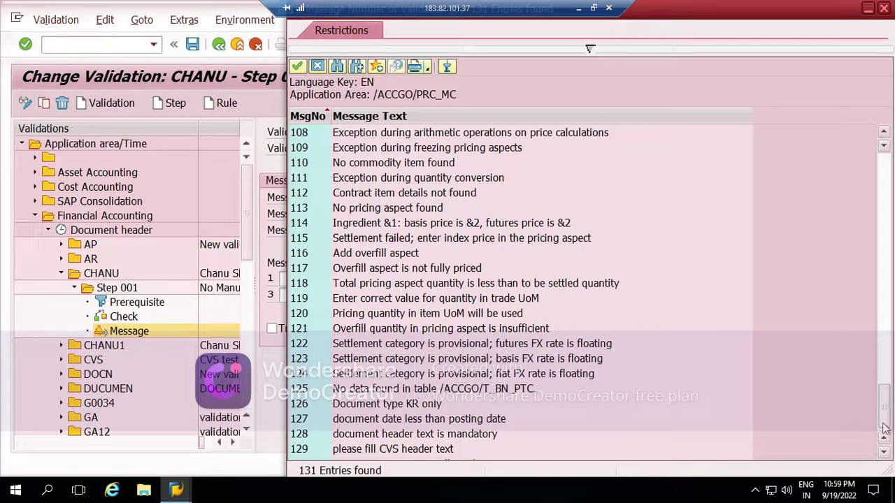
{"action": "scroll", "coordinate": [883, 428], "scroll_direction": "down", "scroll_amount": 1}
{"action": "double_click", "coordinate": [405, 451]}
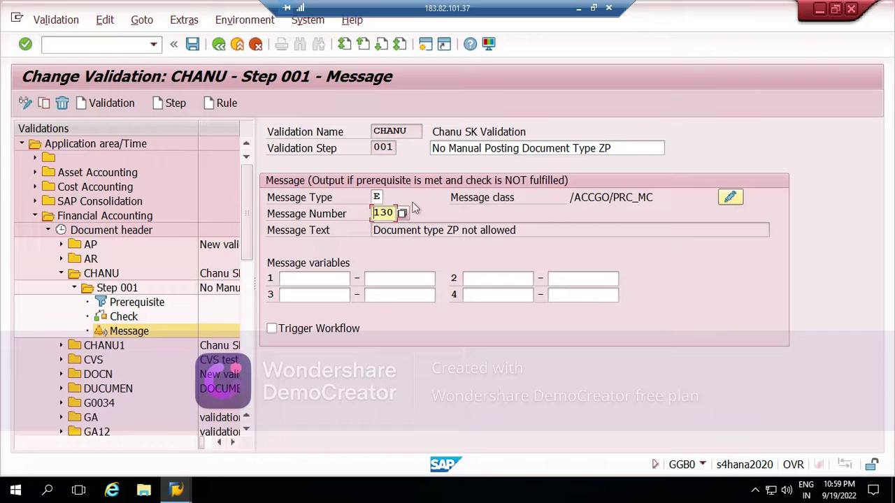
Step: Check in message class /ACCGO/PRC_MC that message 130 reads 'Document type ZP not allowed'
{"action": "left_click", "coordinate": [730, 197]}
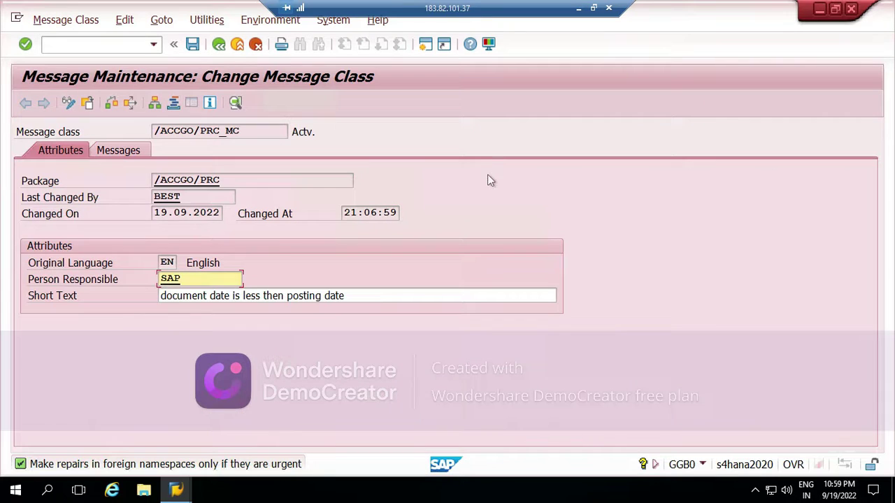
{"action": "left_click", "coordinate": [132, 154]}
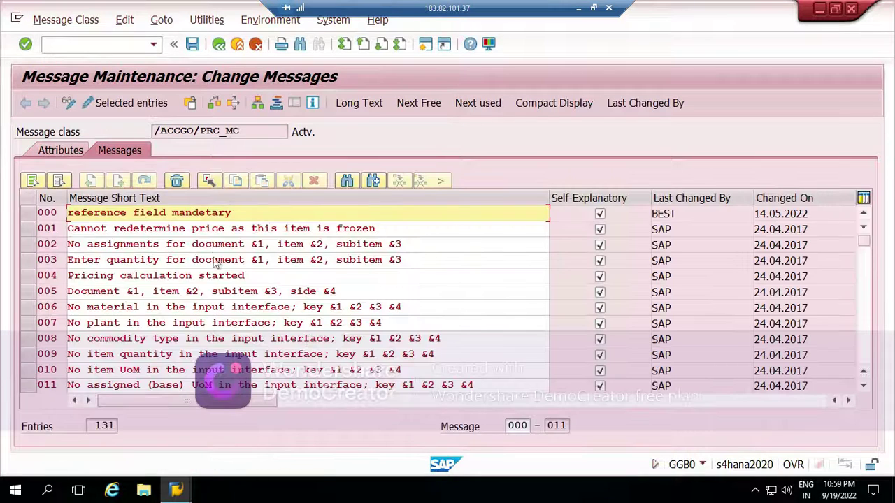
{"action": "mouse_move", "coordinate": [866, 240]}
{"action": "left_mouse_down"}
{"action": "mouse_move", "coordinate": [865, 352]}
{"action": "mouse_move", "coordinate": [866, 254]}
{"action": "left_mouse_up"}
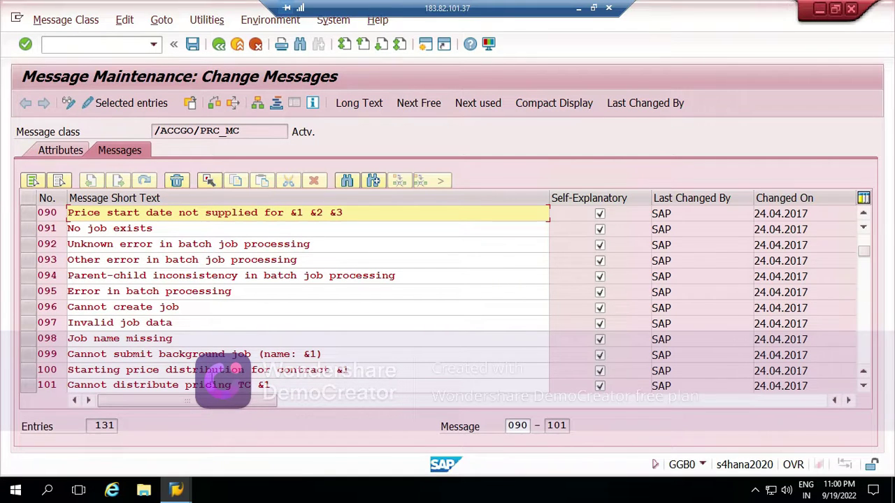
{"action": "scroll", "coordinate": [308, 301], "scroll_direction": "down", "scroll_amount": 4}
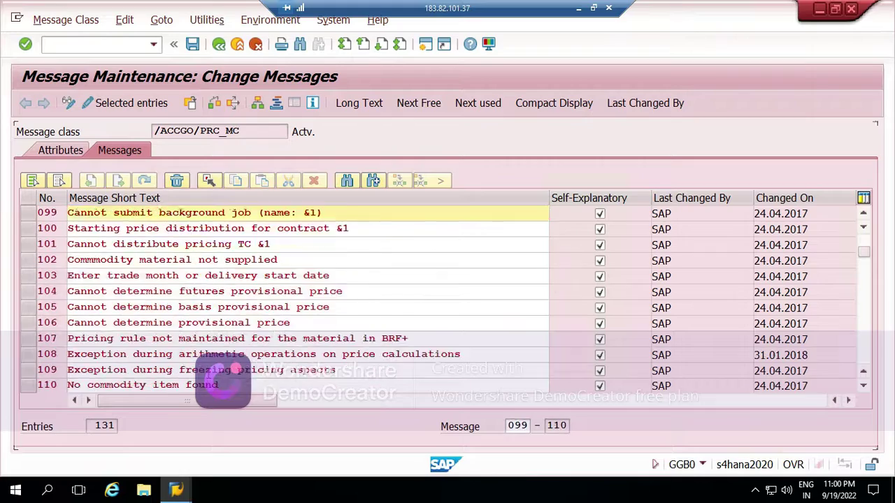
{"action": "scroll", "coordinate": [208, 378], "scroll_direction": "down", "scroll_amount": 3}
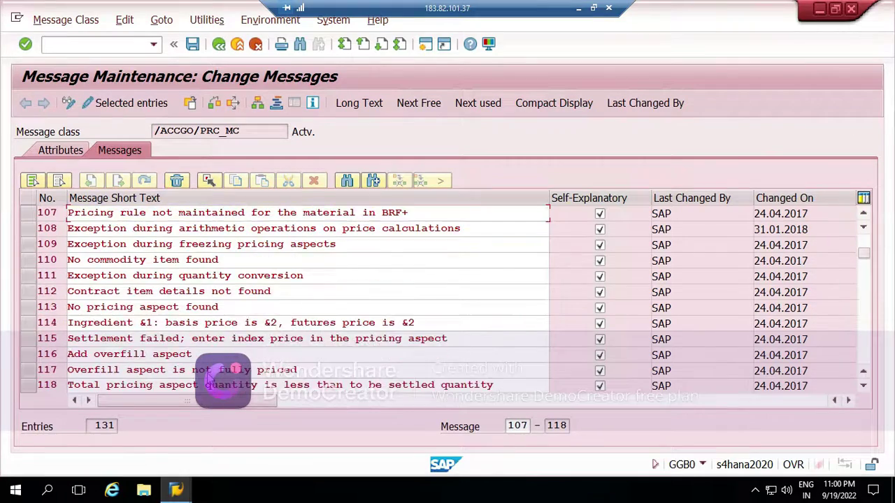
{"action": "scroll", "coordinate": [208, 379], "scroll_direction": "down", "scroll_amount": 3}
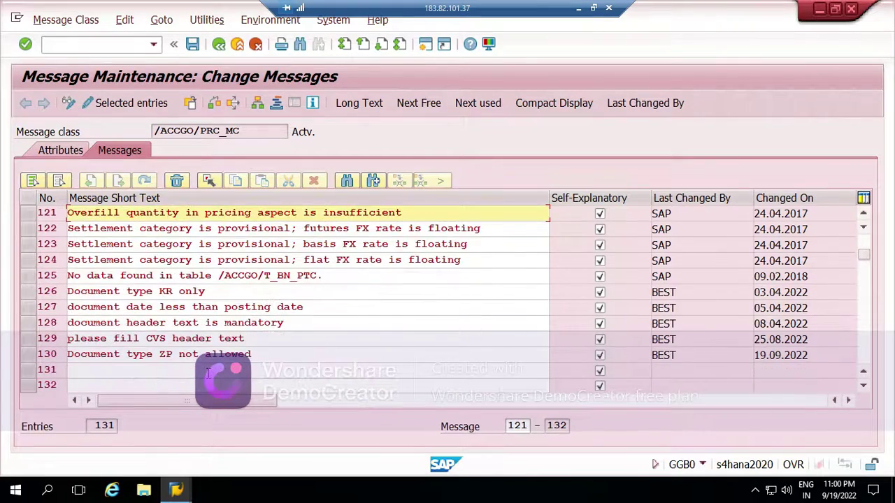
{"action": "left_click_drag", "start_coordinate": [267, 356], "coordinate": [79, 354]}
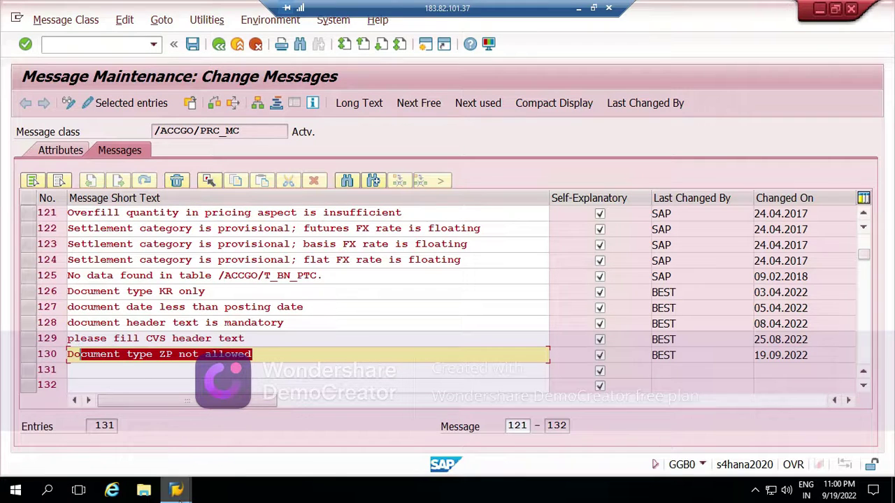
{"action": "left_click", "coordinate": [176, 491]}
Step: Submit the Payment Posting vendor invoice header in FB60 to trigger the ZP validation
{"action": "left_click", "coordinate": [280, 448]}
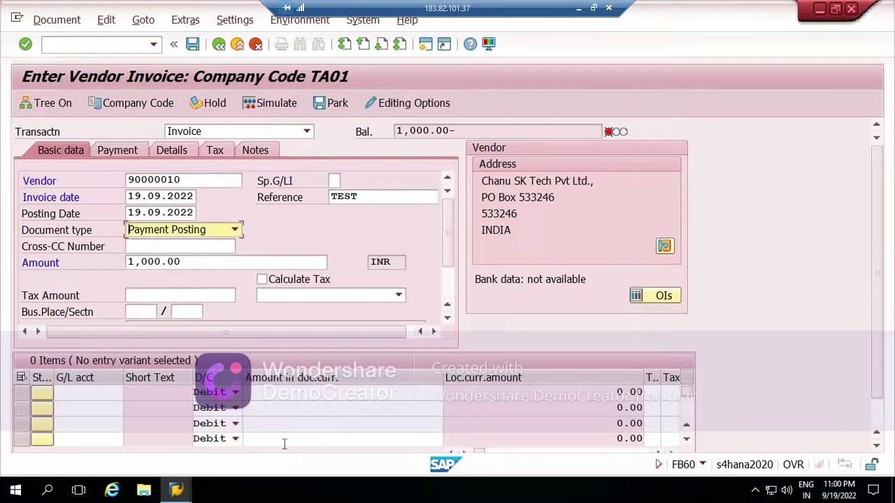
{"action": "key", "text": "Return"}
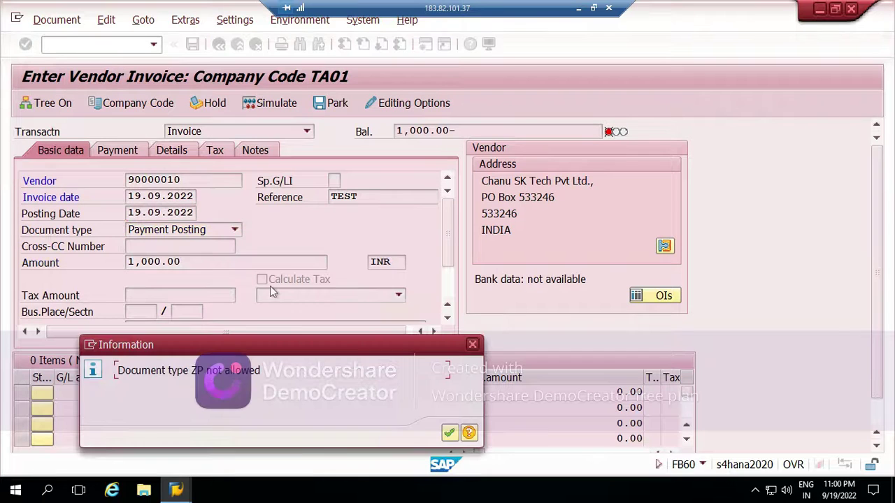
{"action": "left_click_drag", "start_coordinate": [295, 349], "coordinate": [369, 197]}
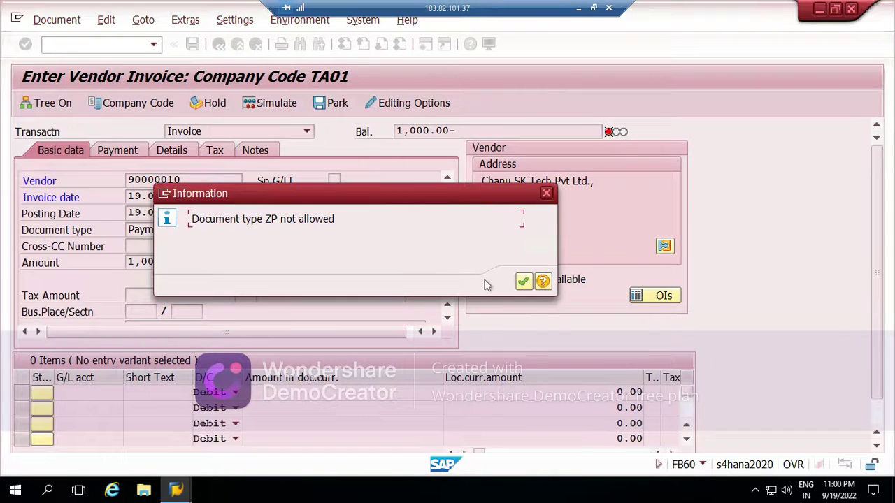
Step: Confirm the error's help shows message /ACCGO/PRC_MC130, then dismiss the message
{"action": "left_click", "coordinate": [543, 281]}
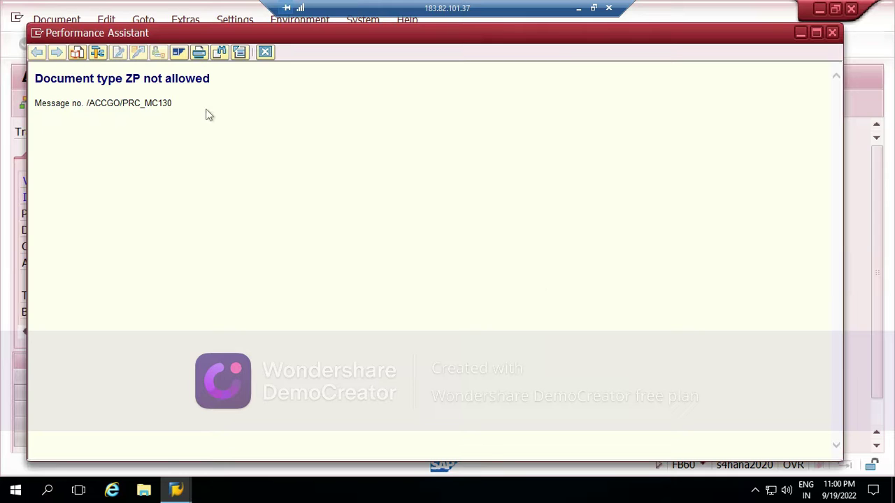
{"action": "left_click_drag", "start_coordinate": [183, 106], "coordinate": [21, 105]}
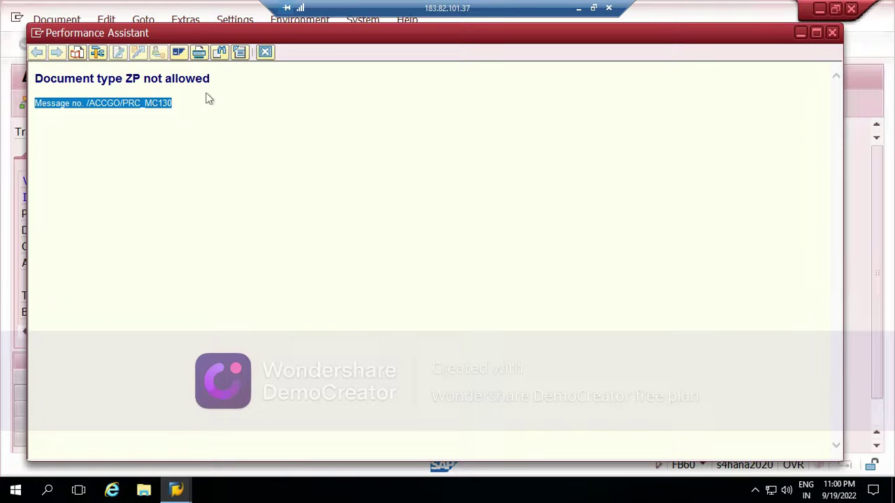
{"action": "left_click", "coordinate": [265, 53]}
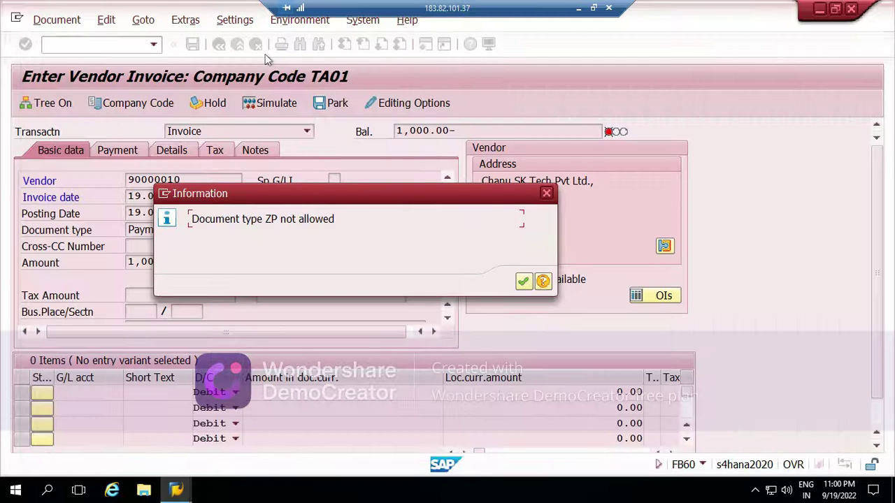
{"action": "left_click", "coordinate": [523, 283]}
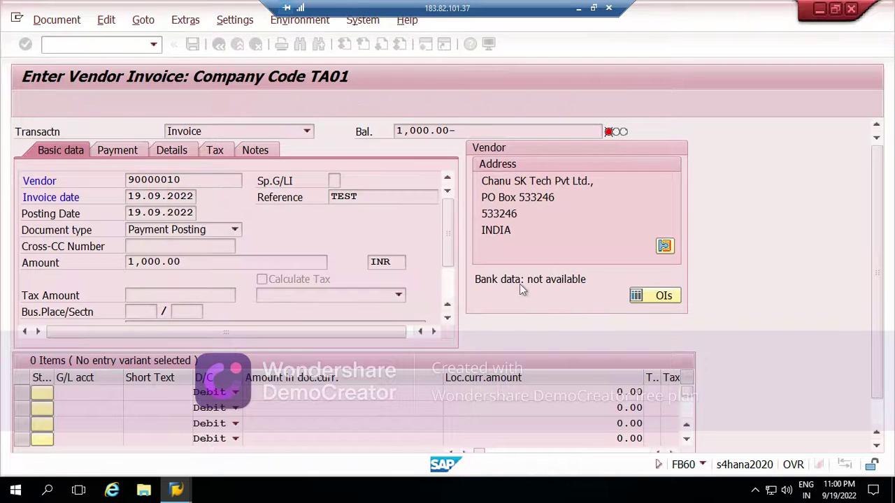